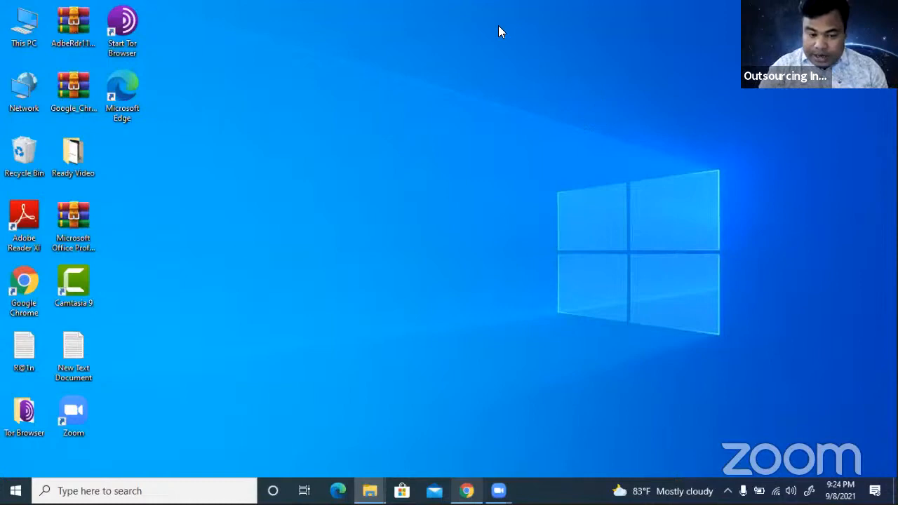
- Bring Google Chrome to the front and open a new blank tab
key("alt+Tab")
key("ctrl+t")
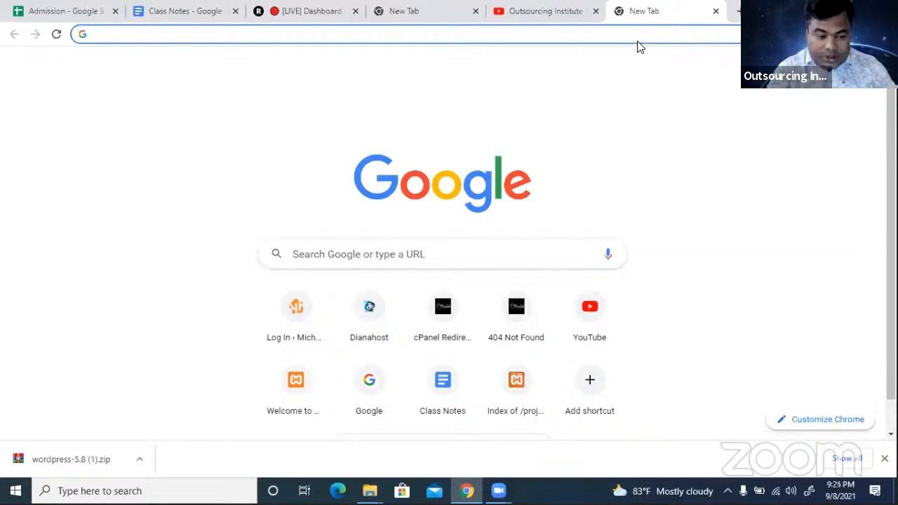
- Go to michelfashionusa.com/cpanel to reach the cPanel login page
type("গাছ")
key("BackSpace")
key("BackSpace")
key("BackSpace")
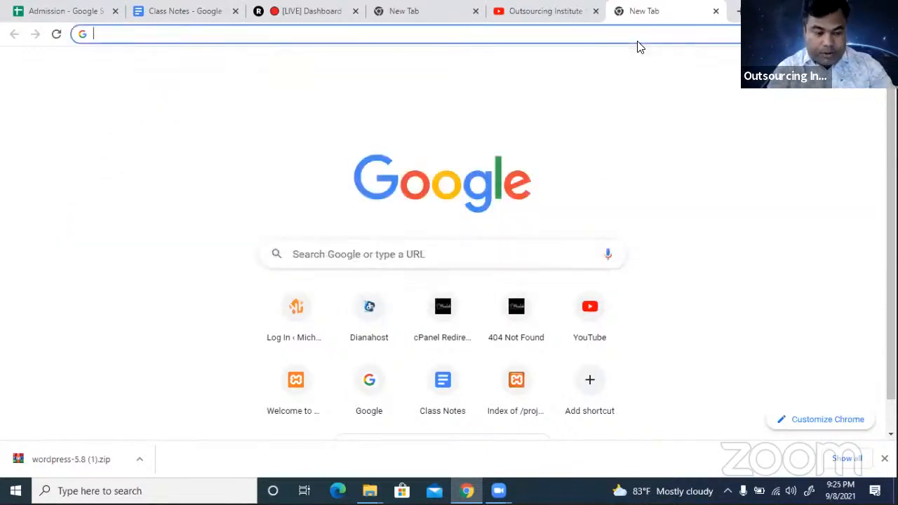
type("mi")
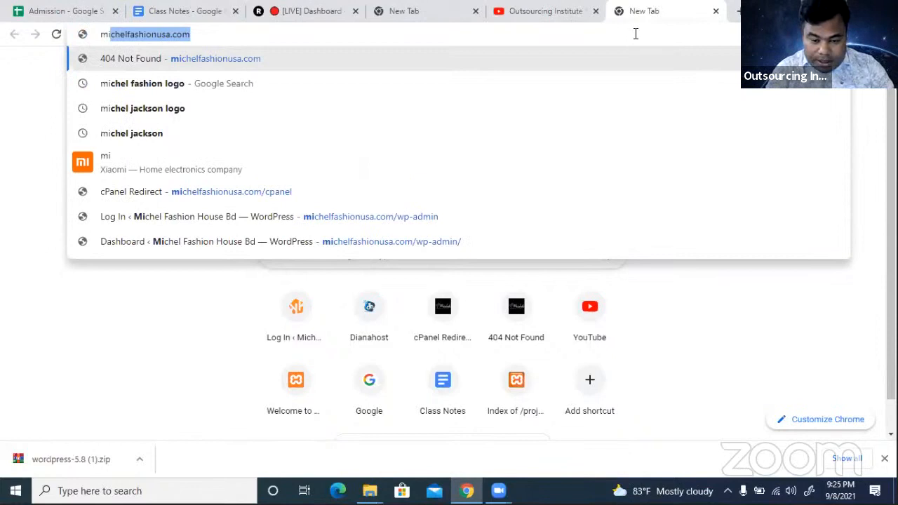
key("Right")
type("/")
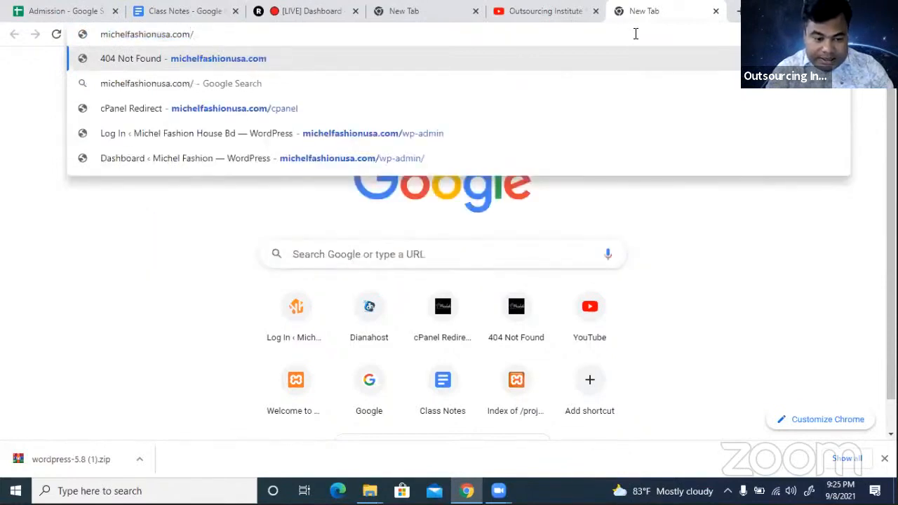
type("cpane")
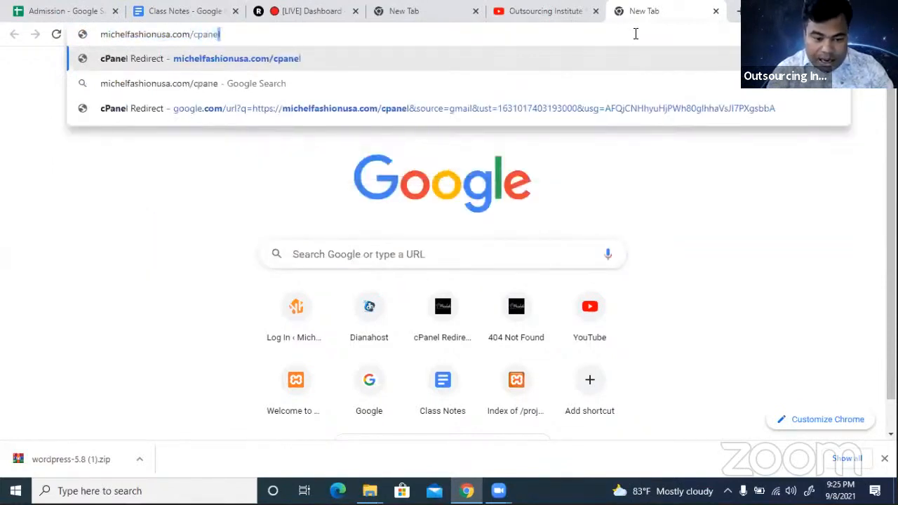
key("Return")
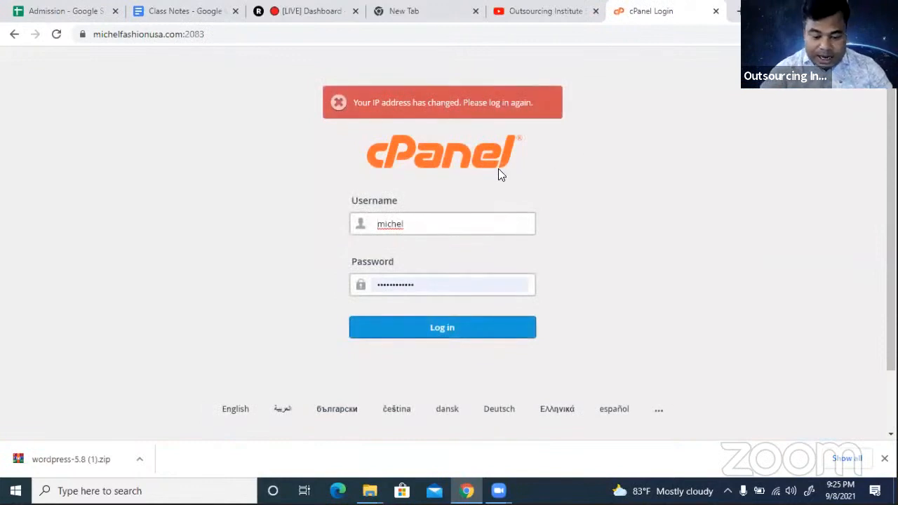
- Log in to cPanel with the saved hosting account credentials
left_click(442, 233)
left_click(315, 257)
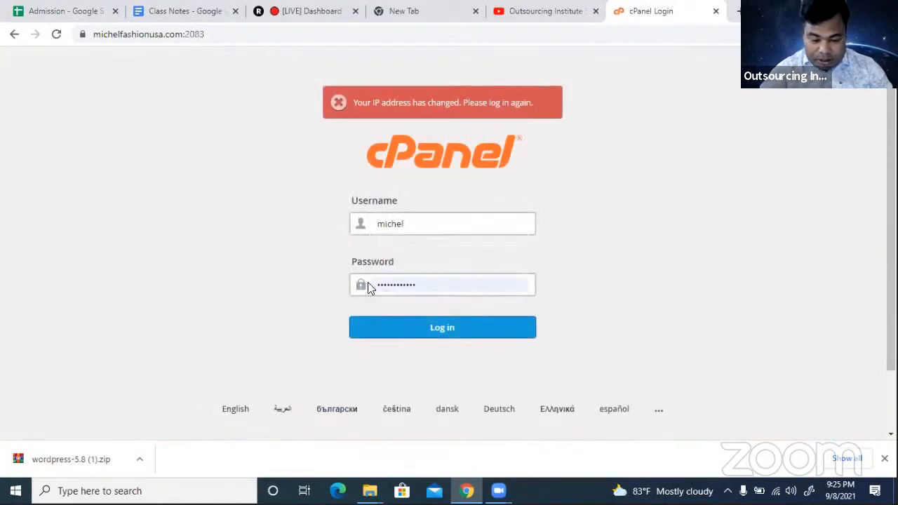
left_click(403, 332)
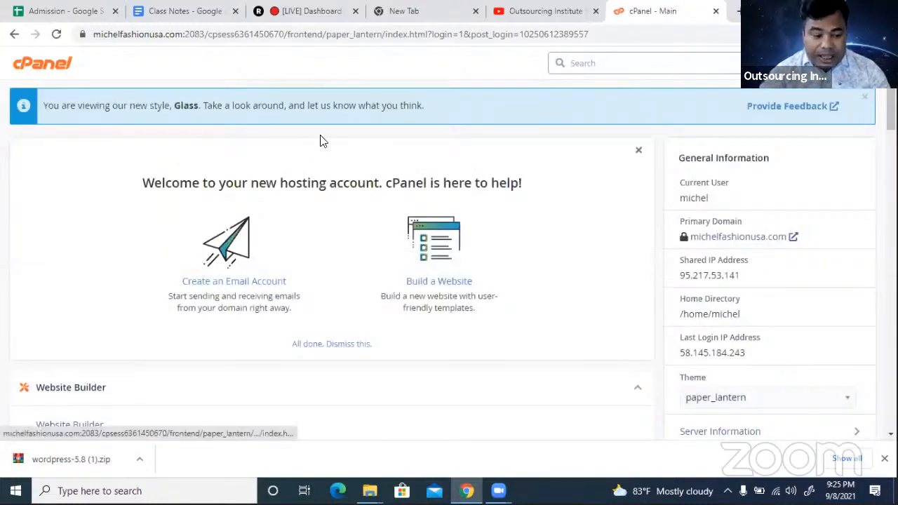
- Scroll the cPanel dashboard down to the Softaculous Apps Installer section
left_click(333, 69)
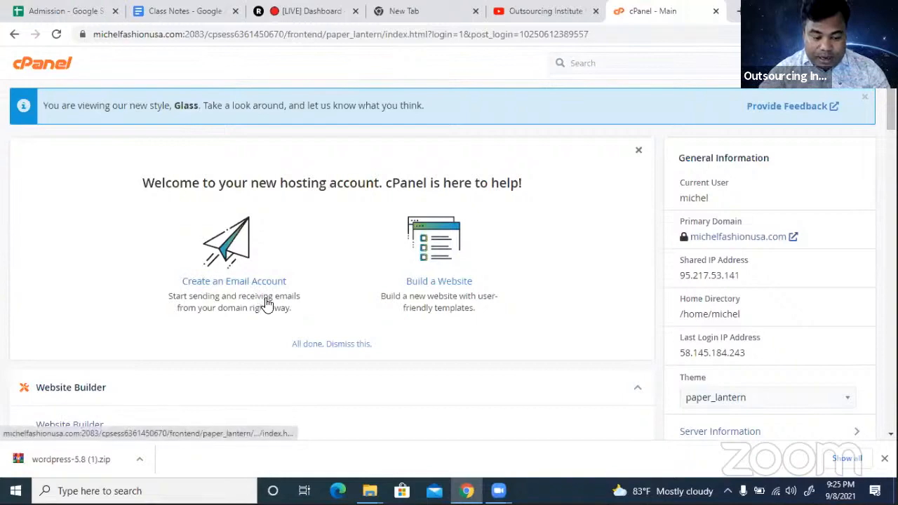
scroll(265, 304, "down", 4)
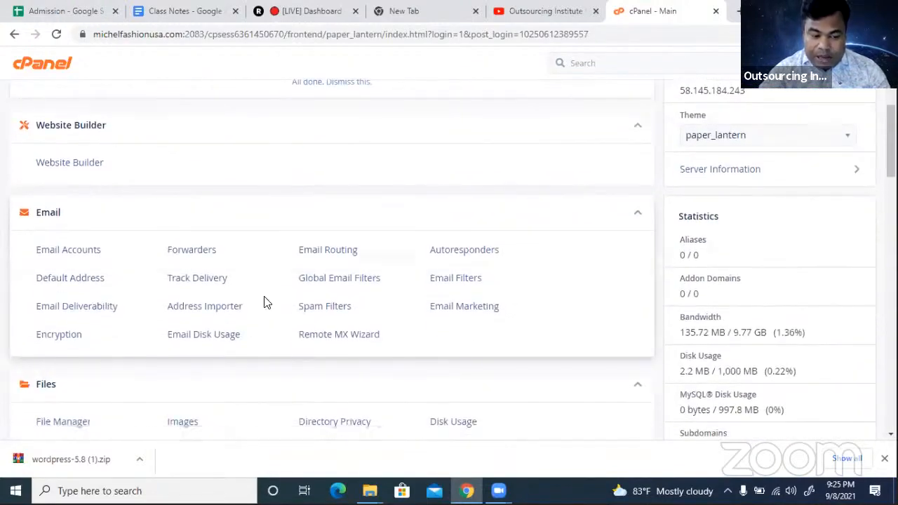
scroll(267, 305, "up", 4)
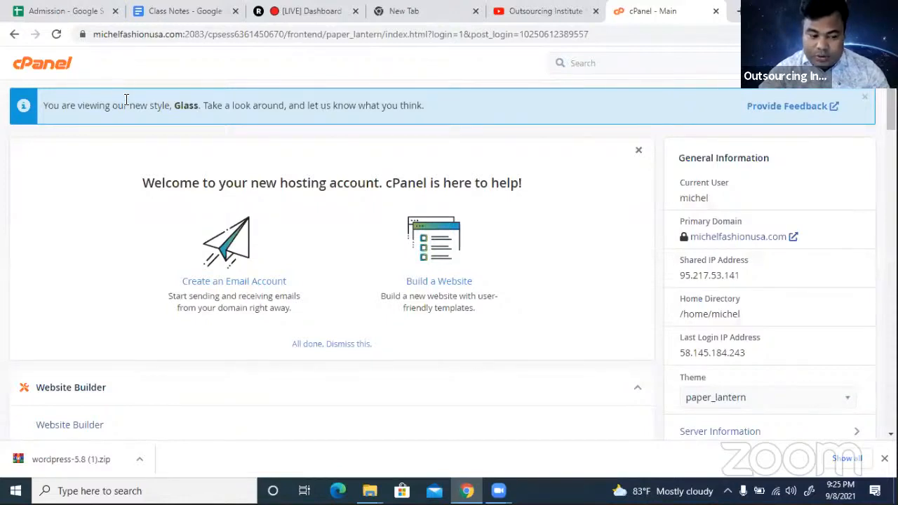
scroll(183, 225, "down", 2)
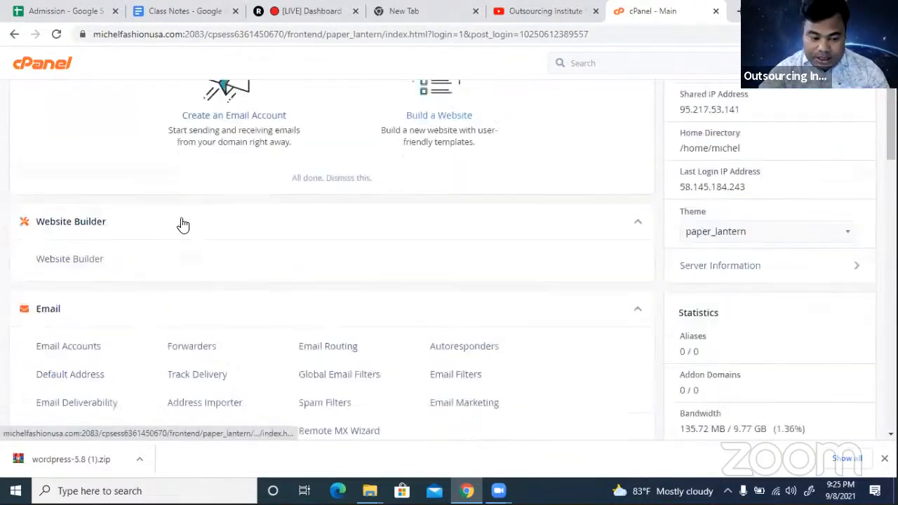
scroll(182, 225, "down", 16)
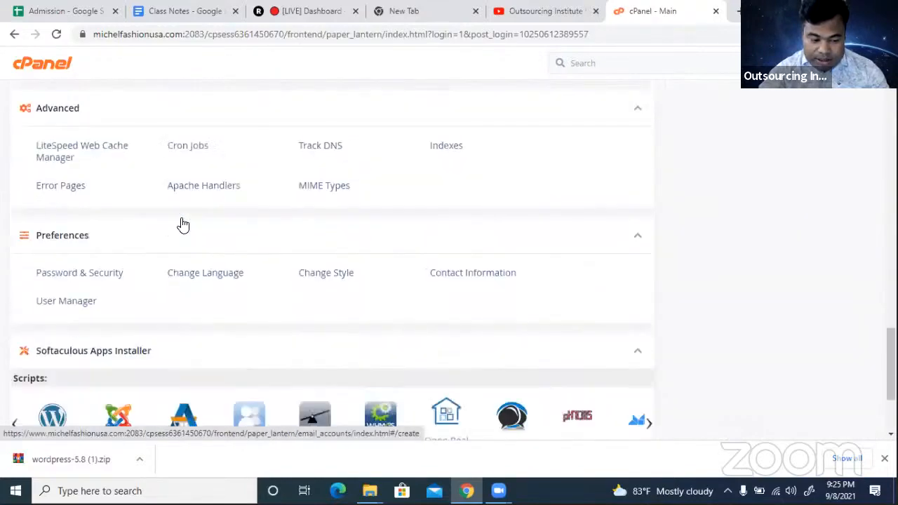
scroll(182, 224, "down", 2)
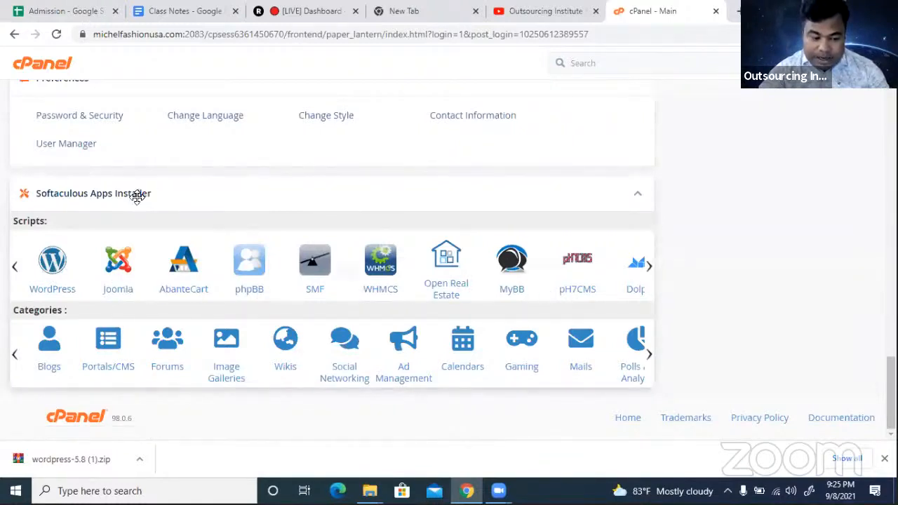
- Open the WordPress installer, then return to the cPanel home page
left_click(50, 268)
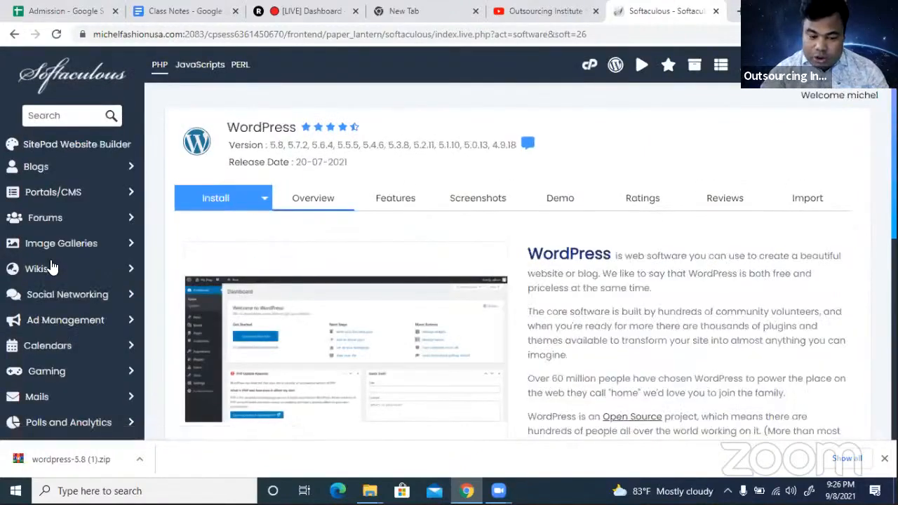
left_click(14, 35)
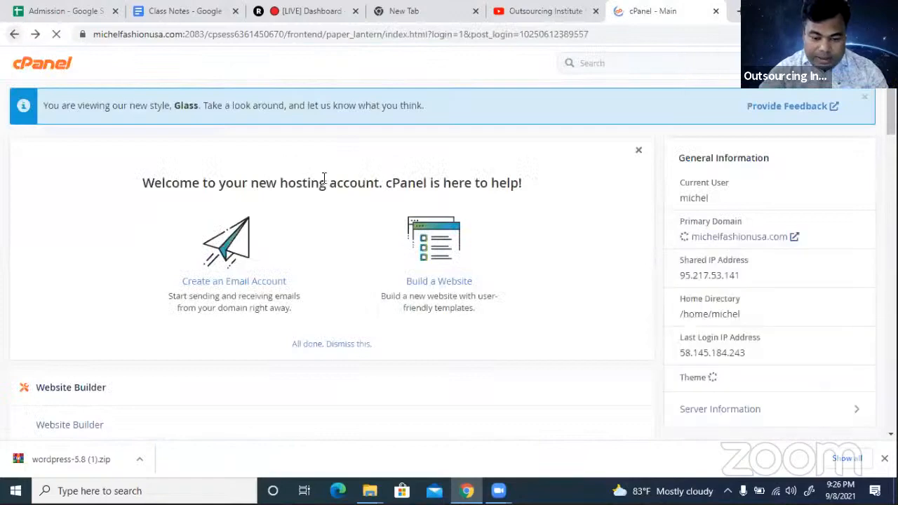
scroll(393, 260, "down", 15)
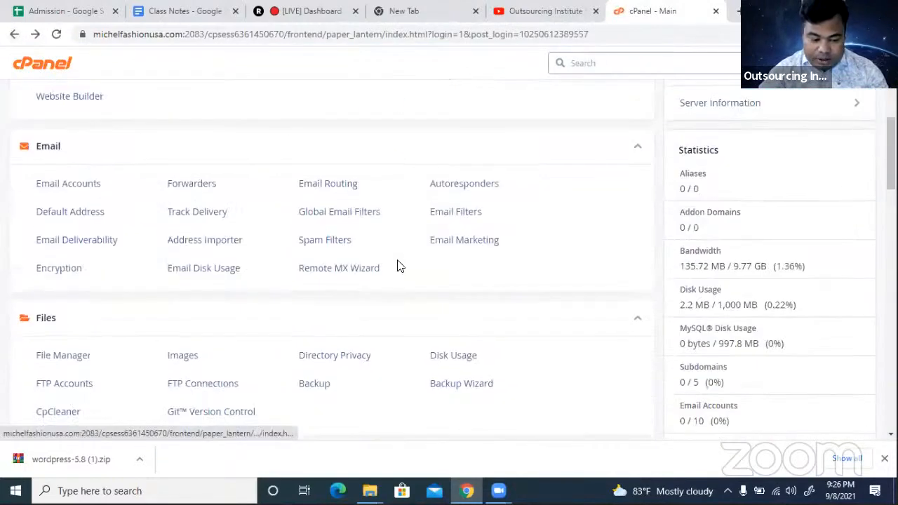
scroll(376, 257, "down", 1)
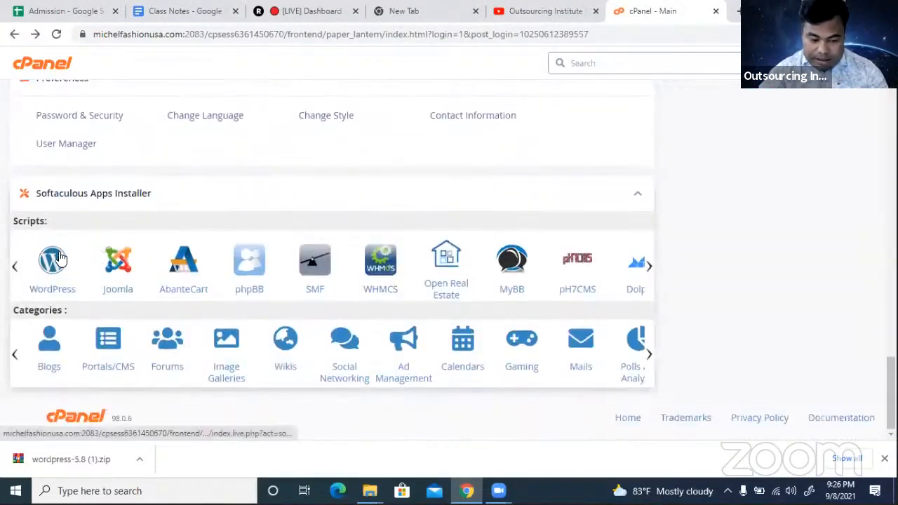
- Search cPanel tools for 'softac' to list Softaculous Apps Installer
left_click(594, 61)
type("s")
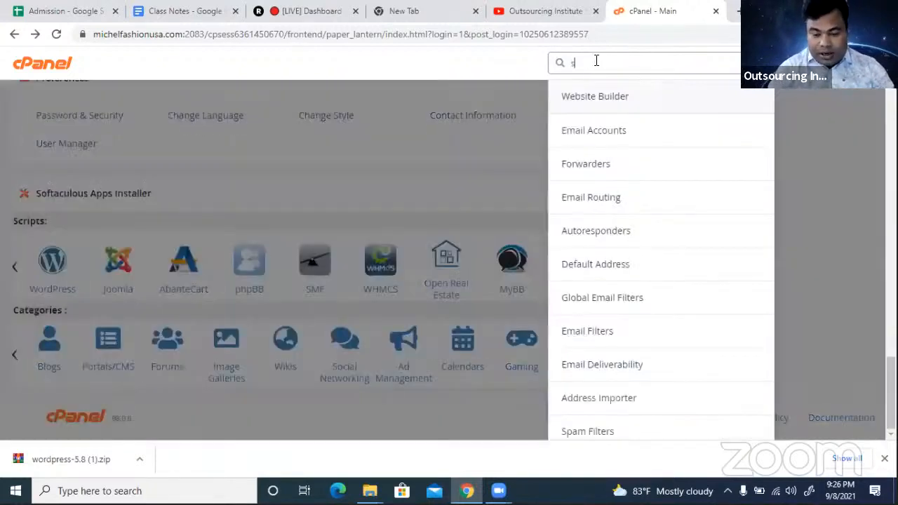
type("ofa")
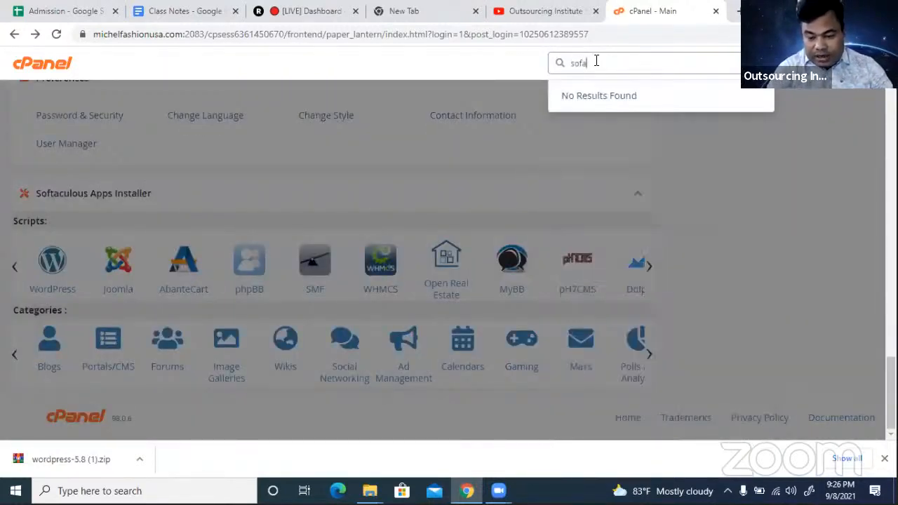
key("BackSpace")
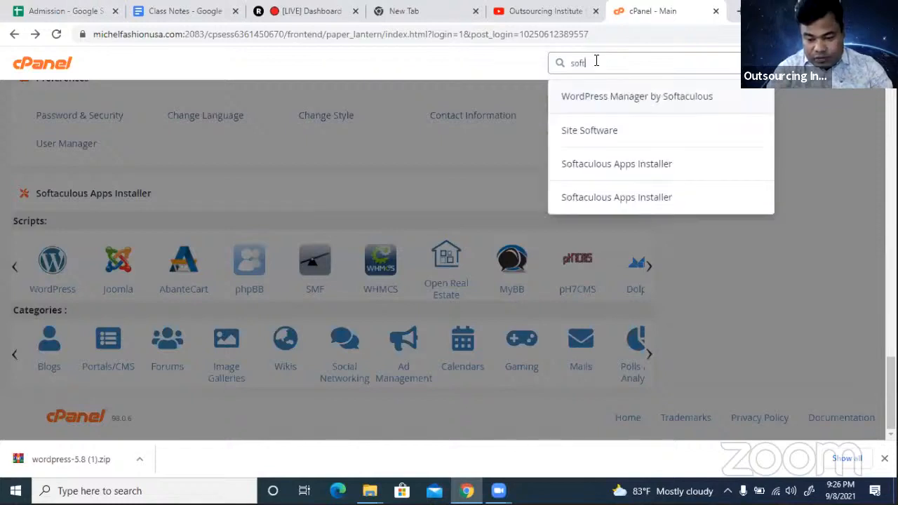
type("tac")
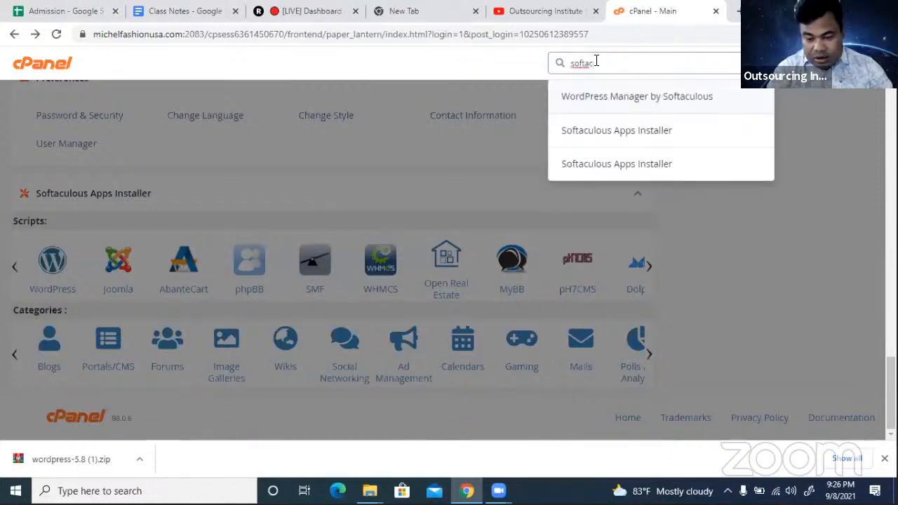
type("c")
key("BackSpace")
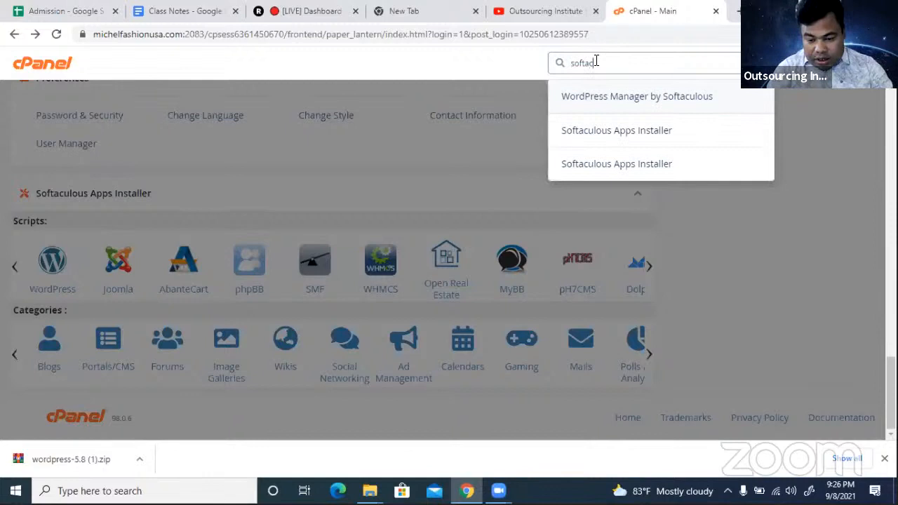
- Open Softaculous's WordPress script page, showing version 5.8, from the cPanel home
left_click(599, 137)
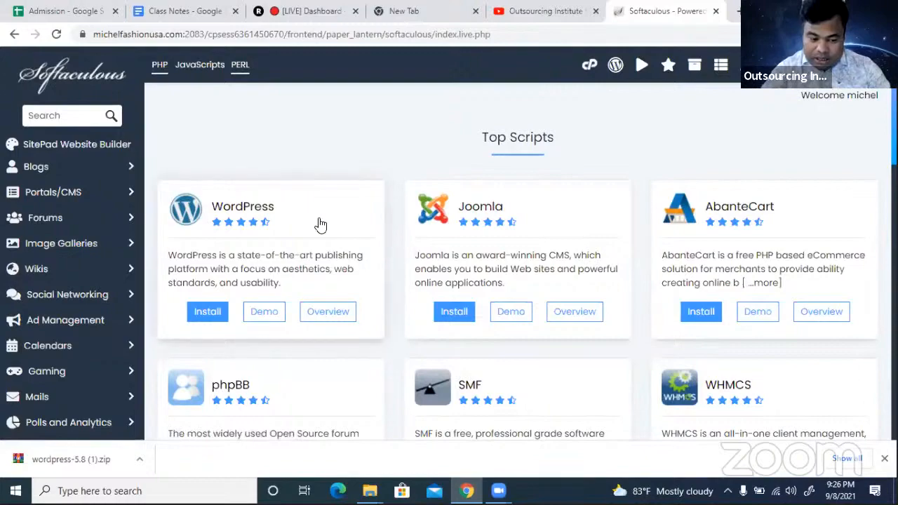
scroll(329, 228, "down", 4)
scroll(372, 231, "up", 4)
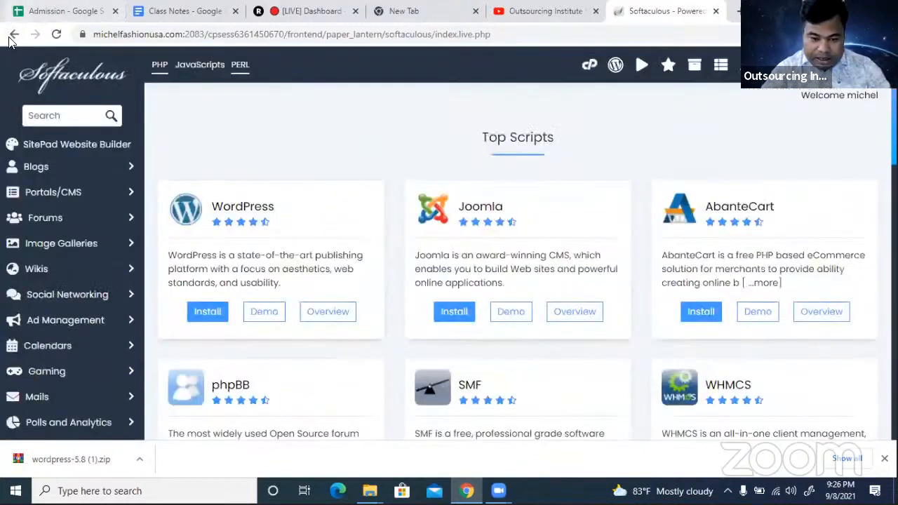
left_click(14, 35)
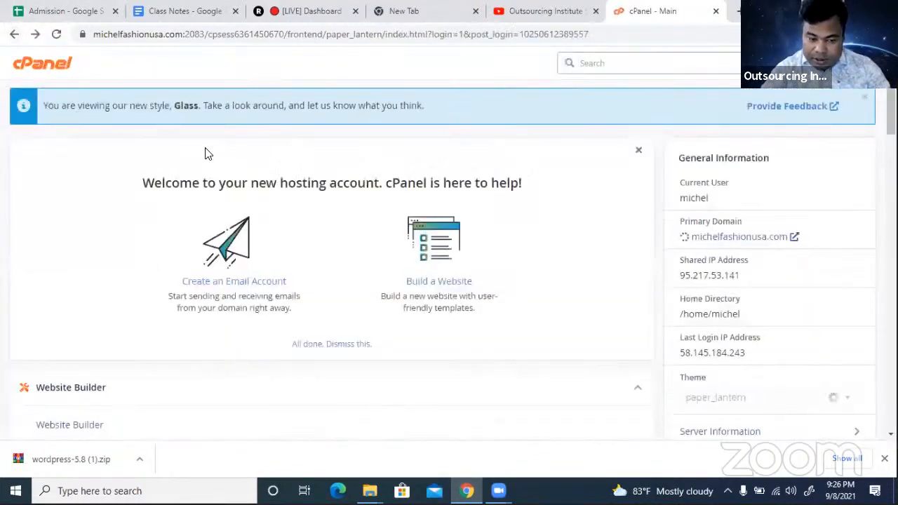
left_click(37, 64)
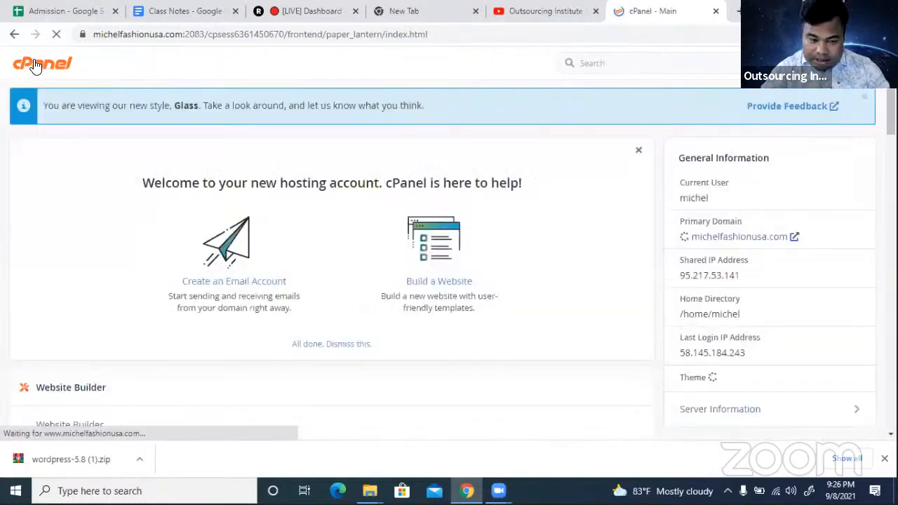
scroll(166, 218, "down", 3)
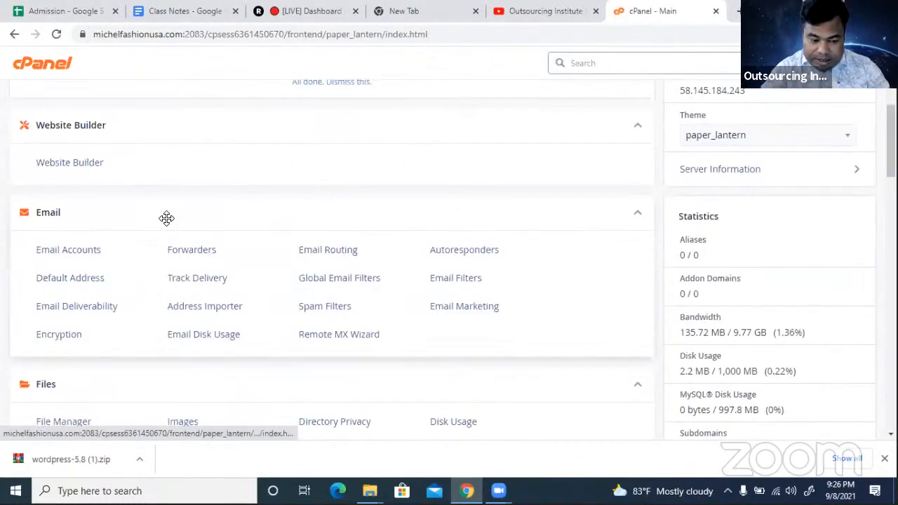
scroll(167, 218, "down", 15)
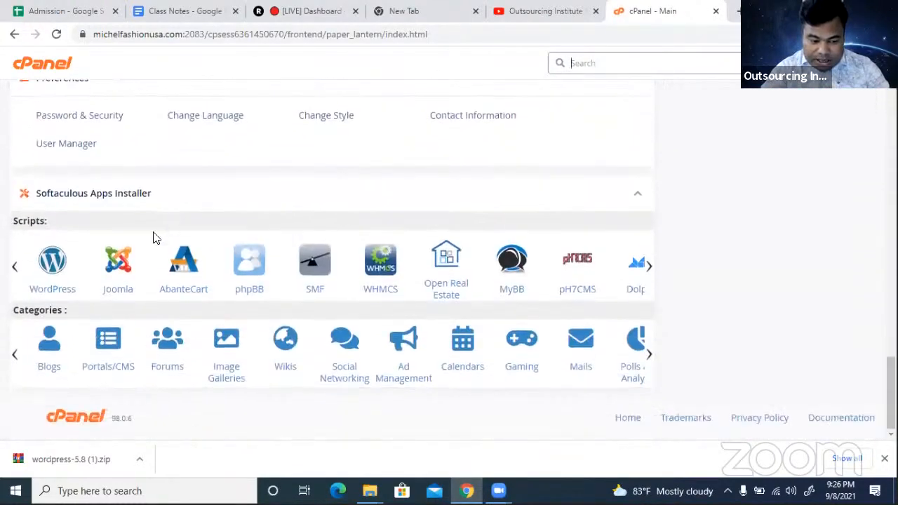
left_click(55, 262)
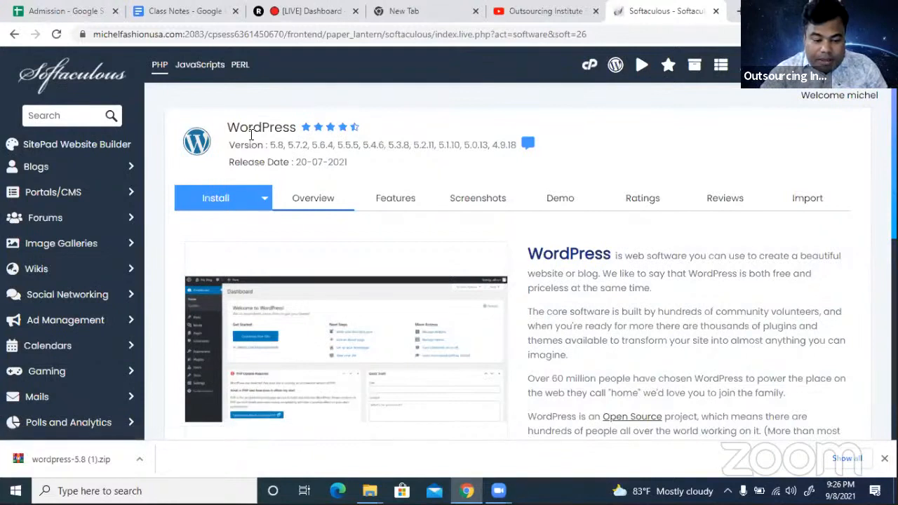
- Open the WordPress Install form, clear the 'wp' directory for a root install, keeping version 5.8
left_click(216, 201)
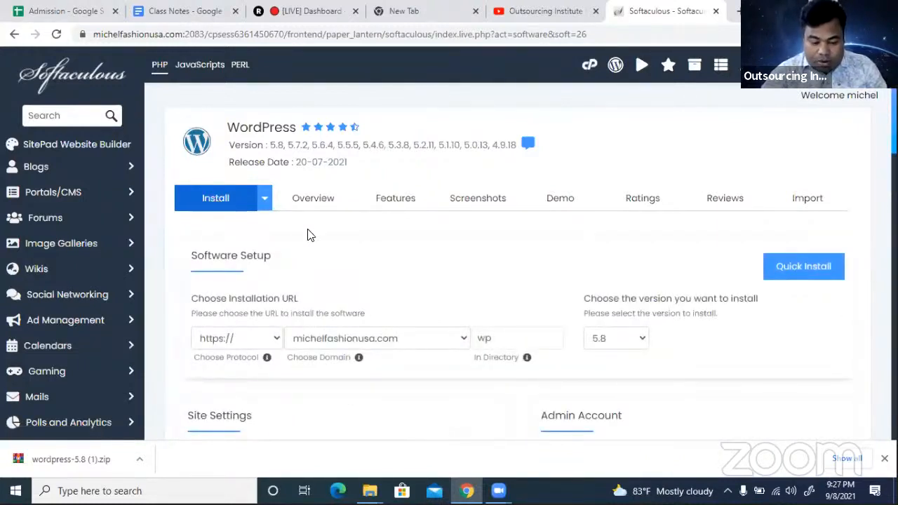
scroll(307, 234, "down", 2)
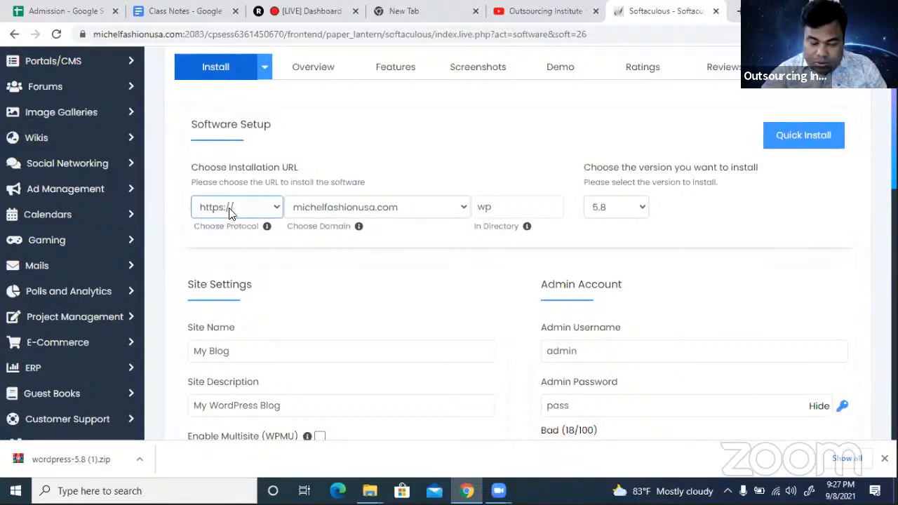
mouse_move(267, 232)
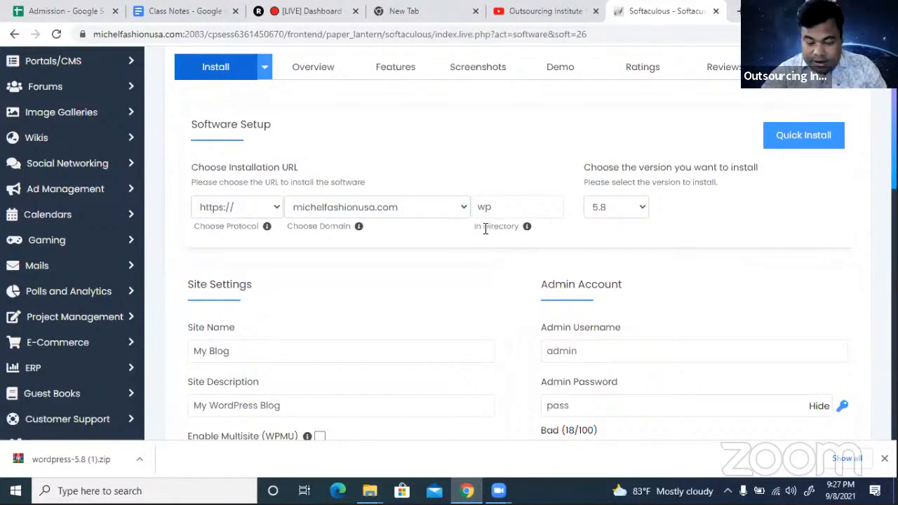
left_click(501, 207)
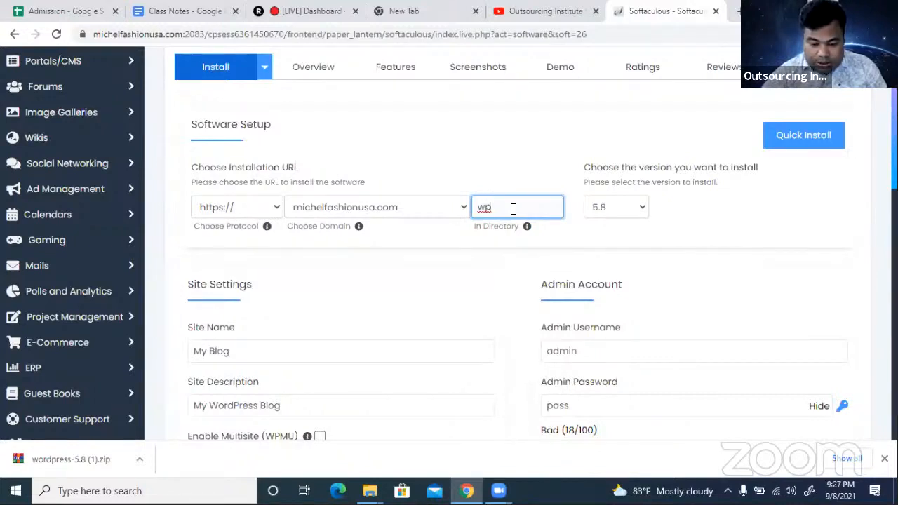
key("BackSpace")
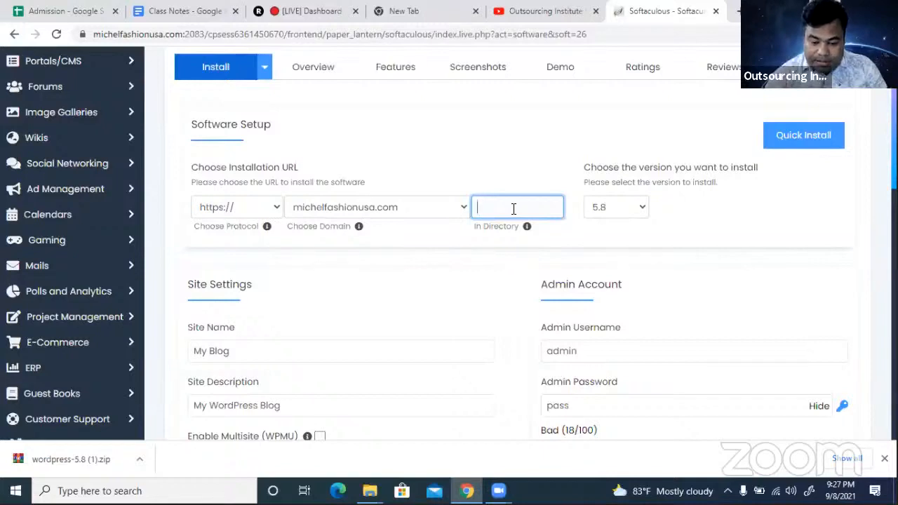
left_click(618, 208)
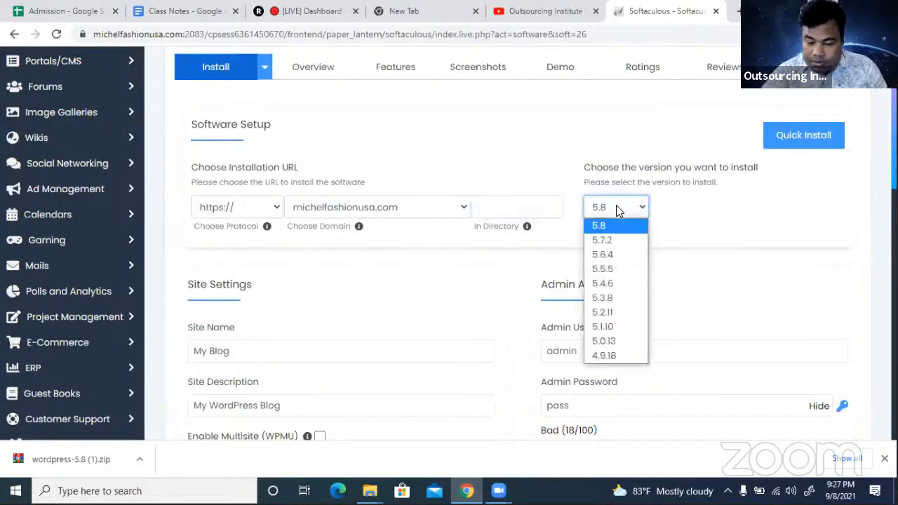
left_click(540, 147)
left_click(605, 214)
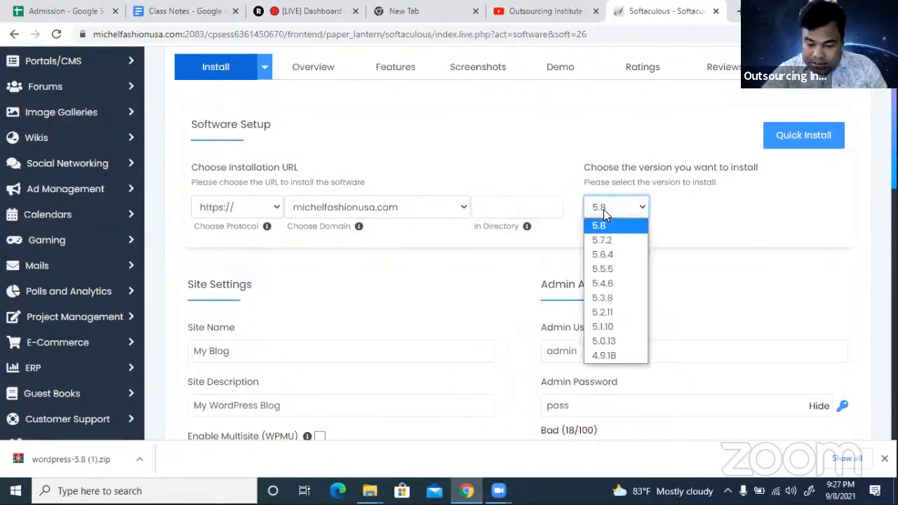
left_click(578, 145)
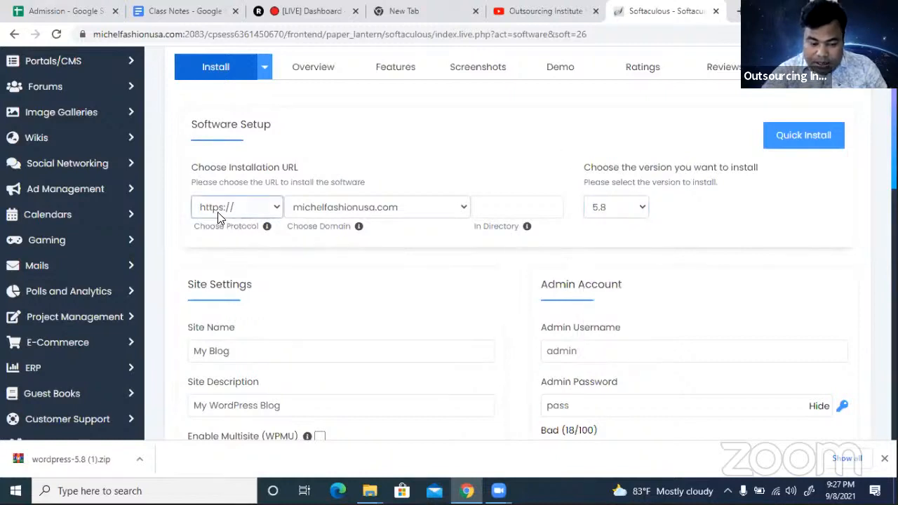
left_click(515, 208)
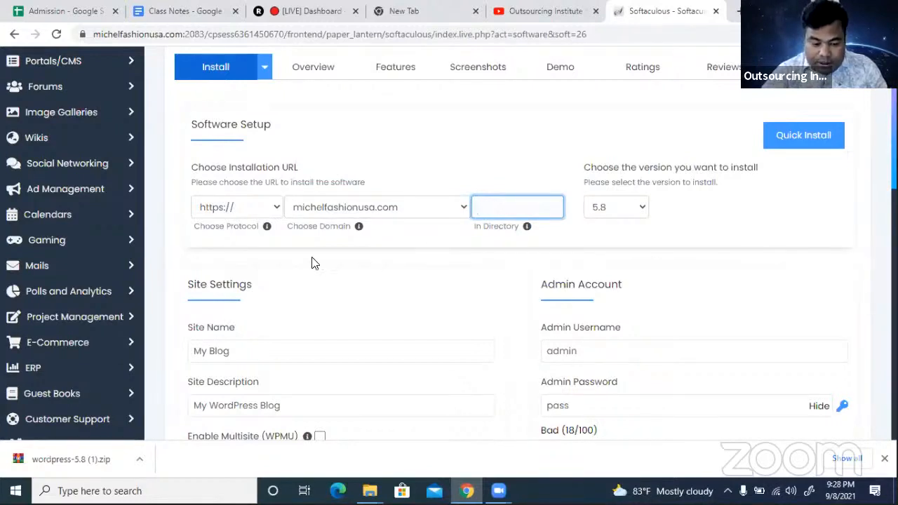
- Replace the default site name 'My Blog' with the fashion house's name
scroll(276, 276, "down", 3)
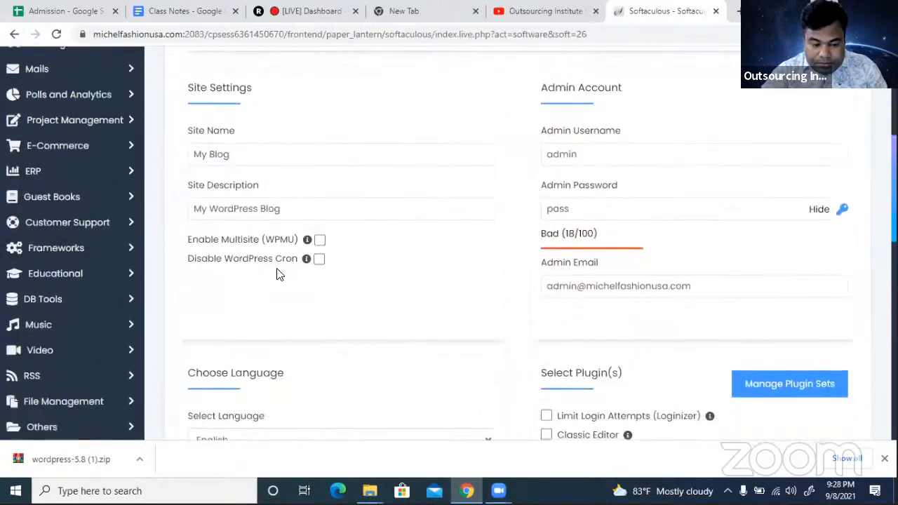
scroll(275, 274, "up", 1)
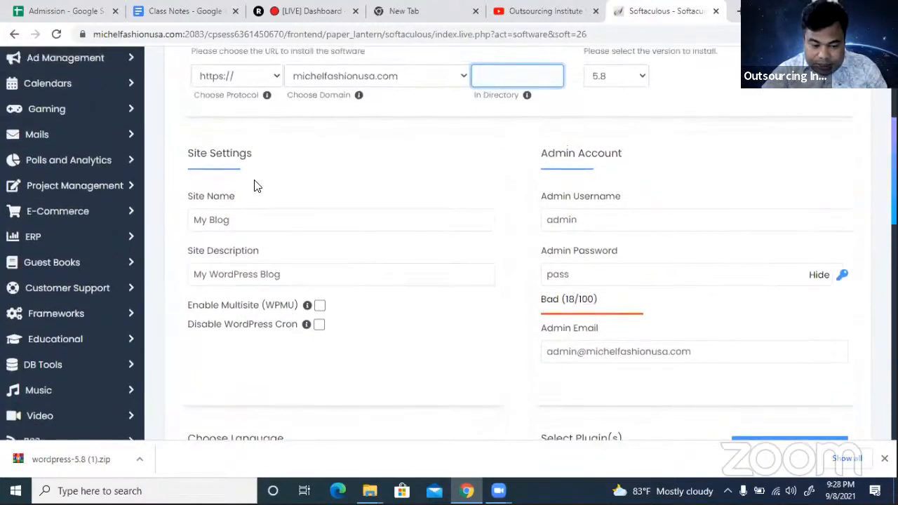
left_click(257, 220)
left_click_drag(258, 220, 174, 220)
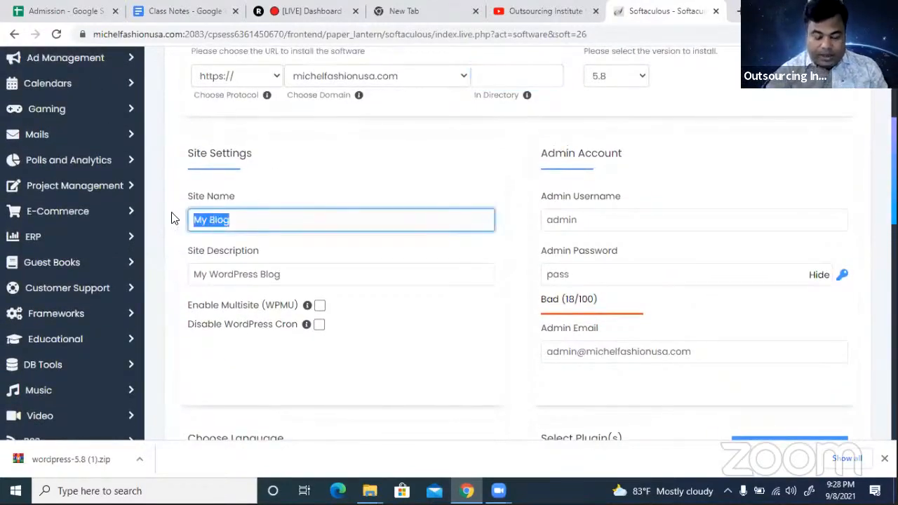
type("mi")
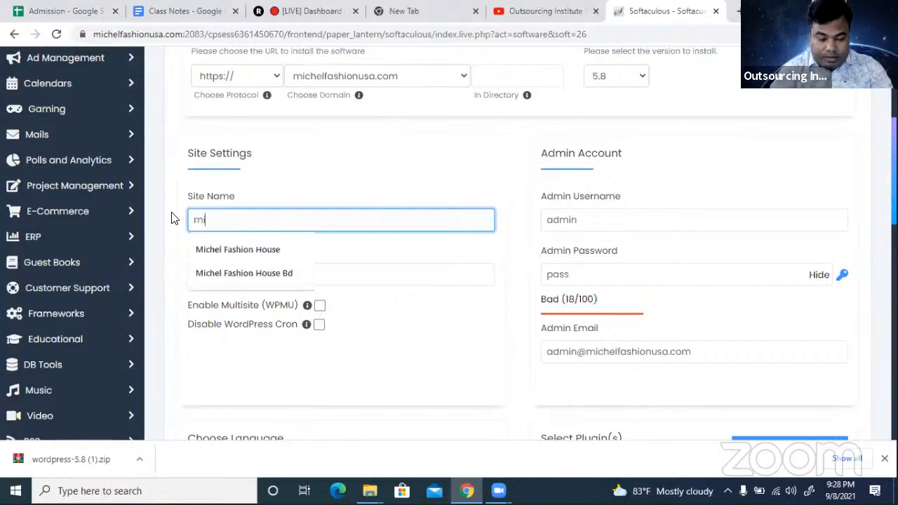
left_click(231, 274)
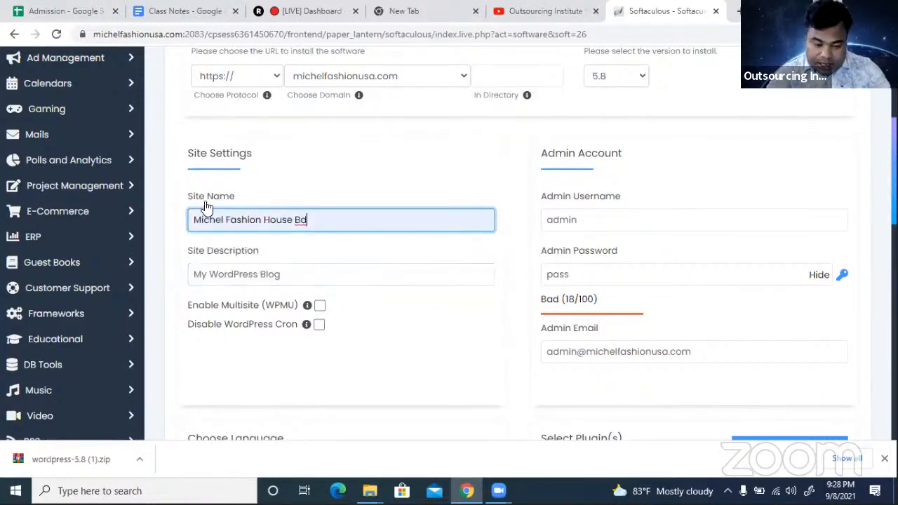
- Change the site description to 'Best Quality, Attractive Design'
left_click_drag(297, 274, 182, 276)
type("Best Quality, Attractive Design")
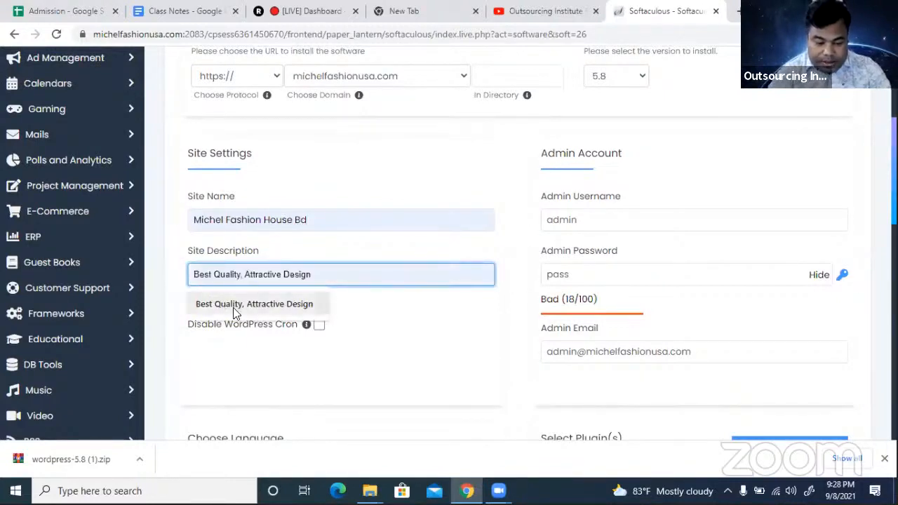
left_click(233, 307)
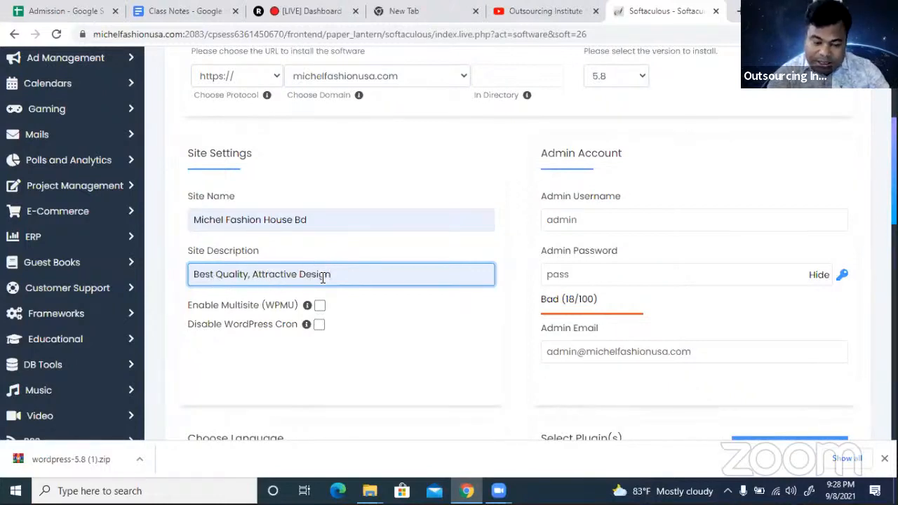
left_click(384, 250)
left_click(544, 214)
left_click(624, 125)
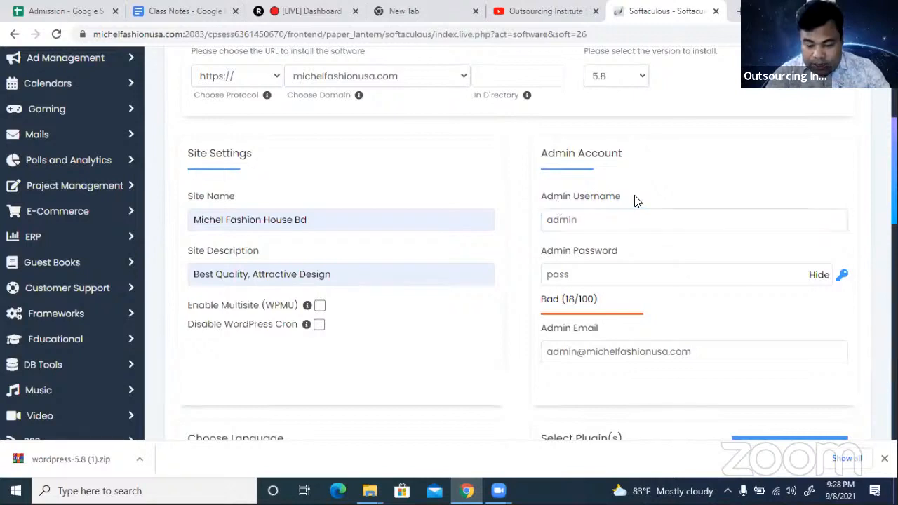
- Replace the default admin username and set a new strong admin password
left_click(594, 220)
left_click_drag(593, 220, 546, 222)
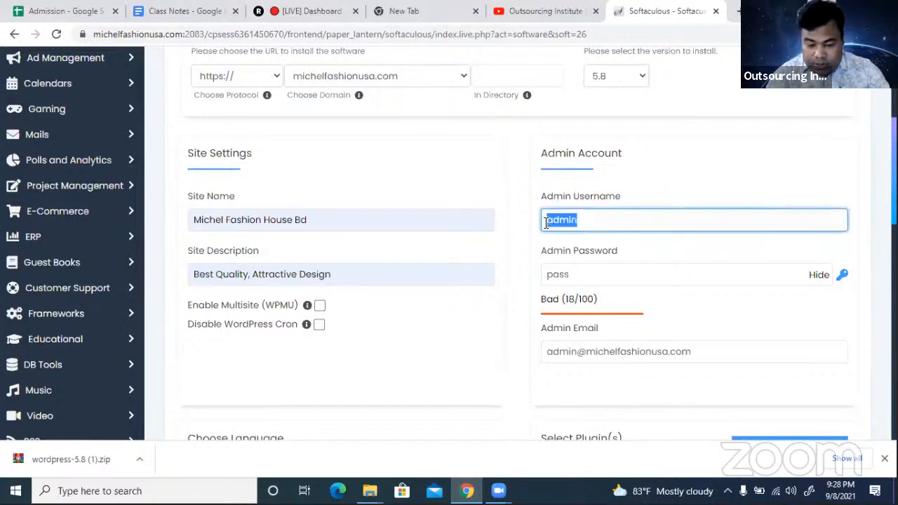
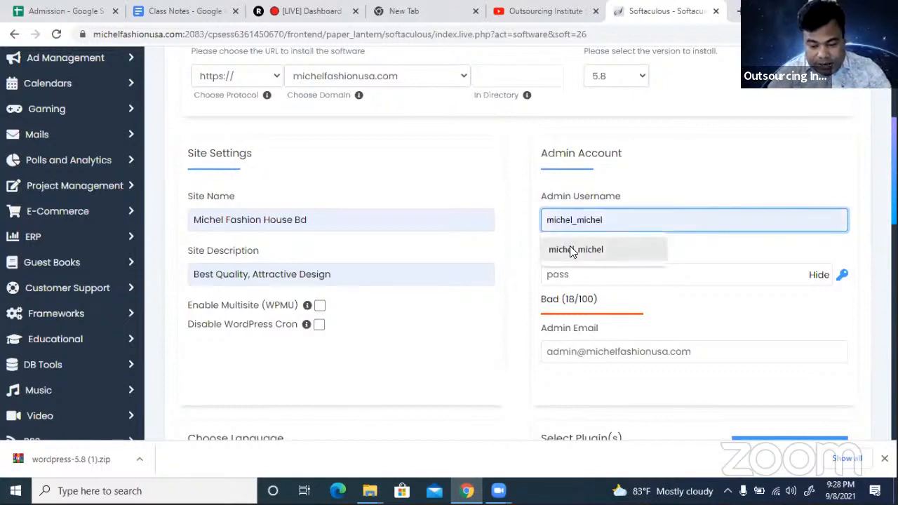
left_click(571, 247)
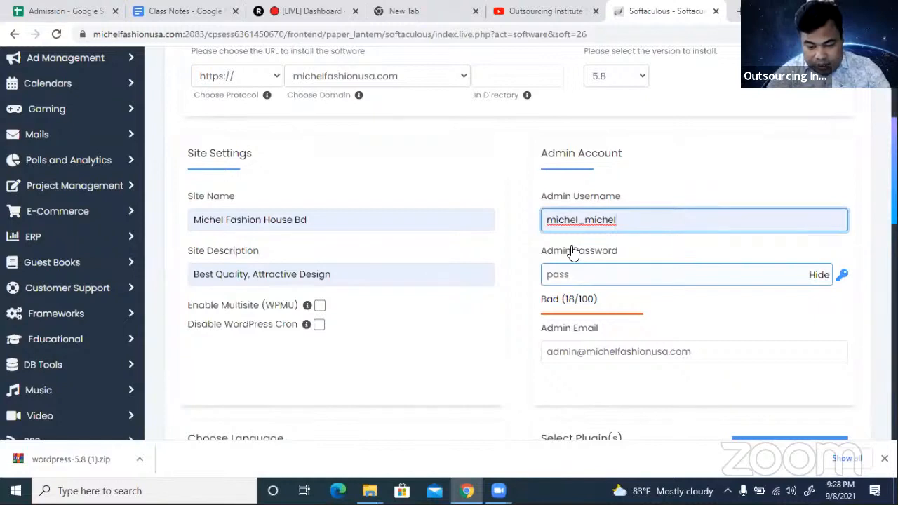
left_click(583, 273)
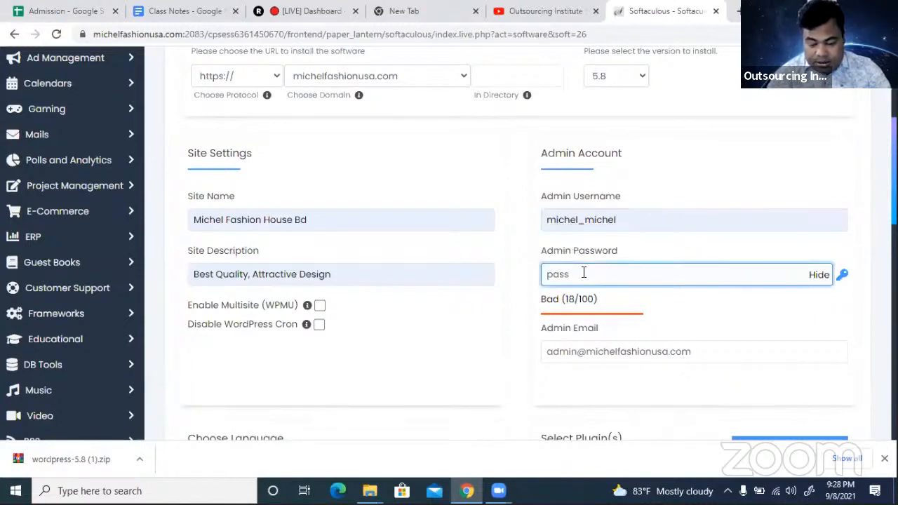
key("BackSpace")
key("BackSpace")
key("BackSpace")
key("BackSpace")
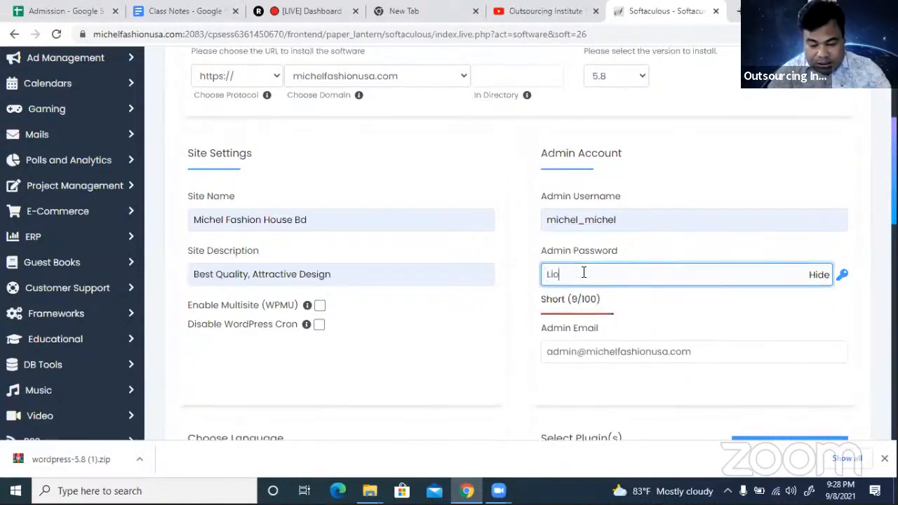
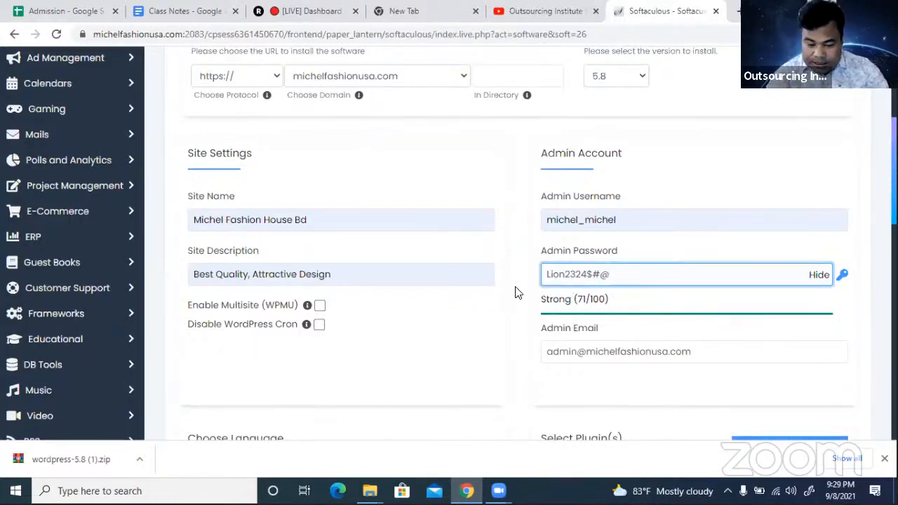
left_click(531, 300)
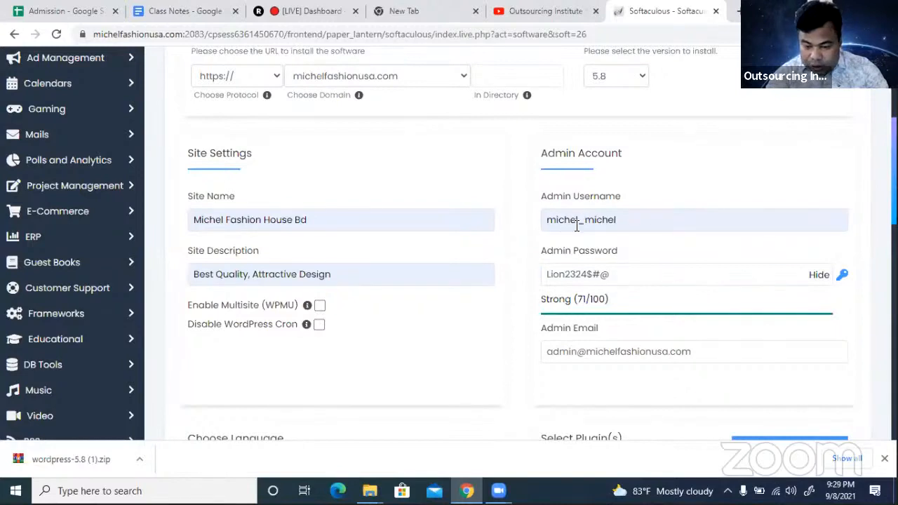
left_click(586, 262)
scroll(551, 270, "down", 2)
- Fill in the owner's e-mail as admin e-mail and review the site name and description
left_click(555, 273)
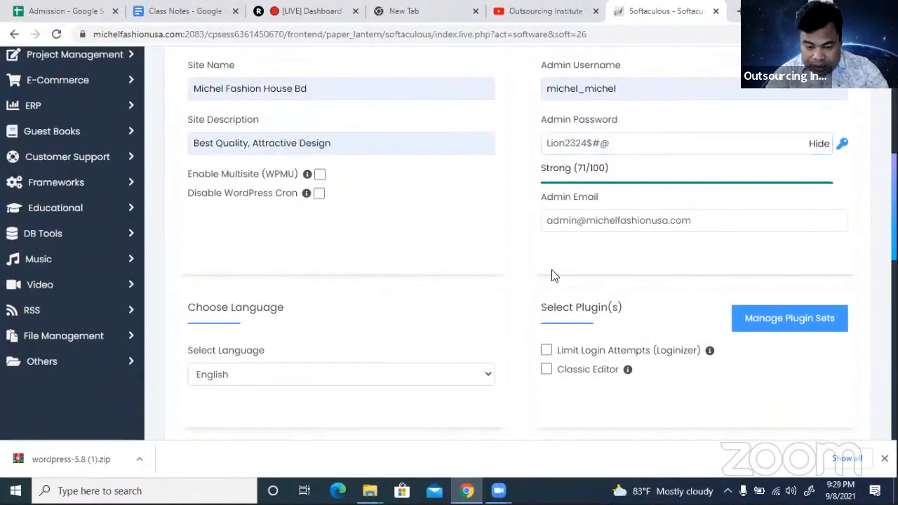
left_click(579, 219)
triple_click(613, 221)
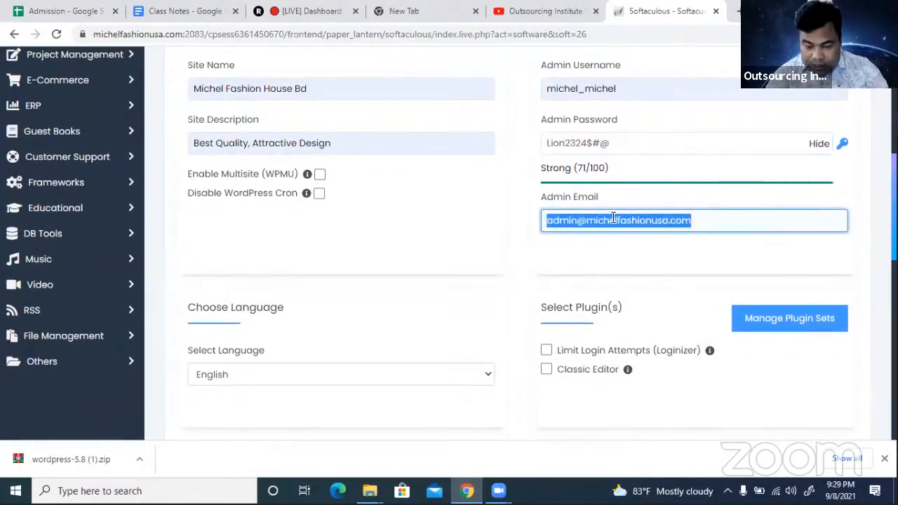
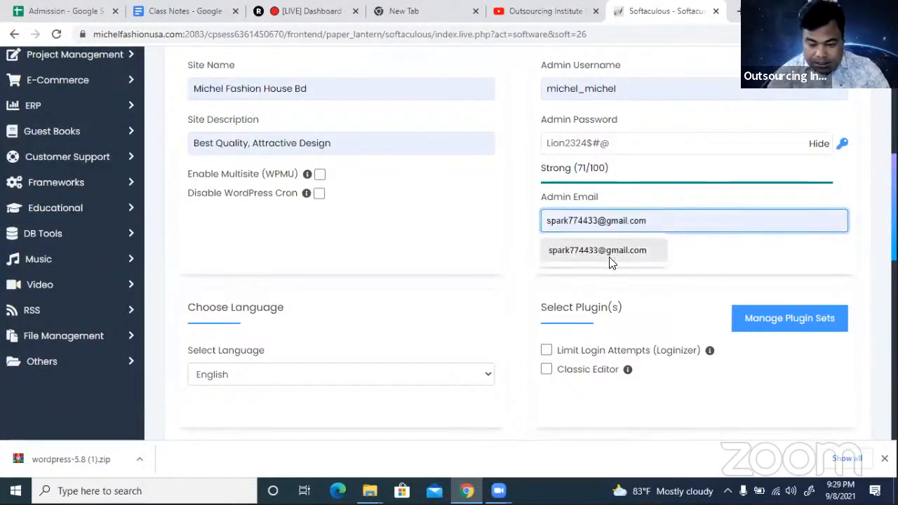
left_click(609, 252)
left_click(519, 259)
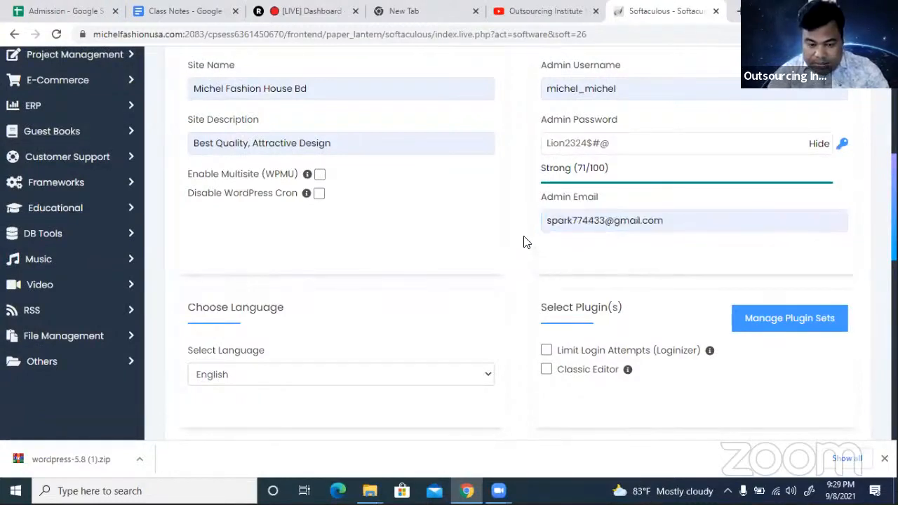
scroll(526, 249, "up", 2)
left_click(235, 204)
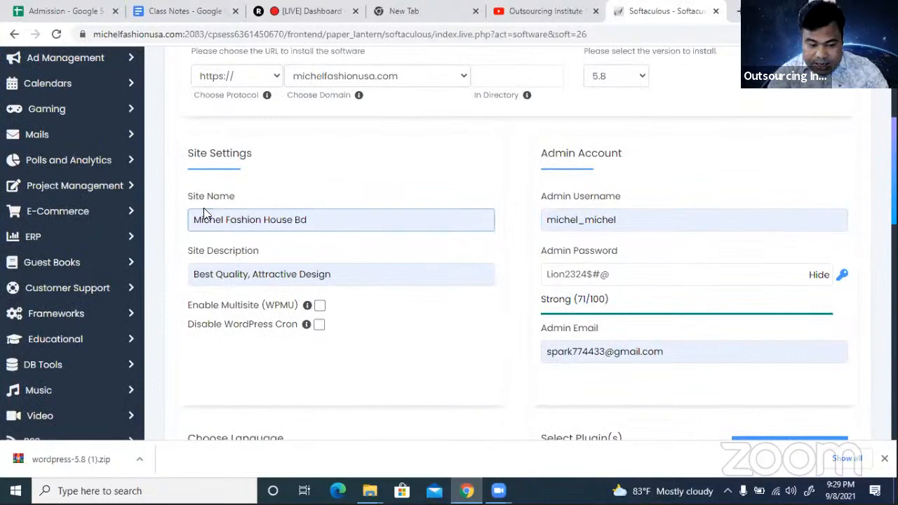
left_click(263, 278)
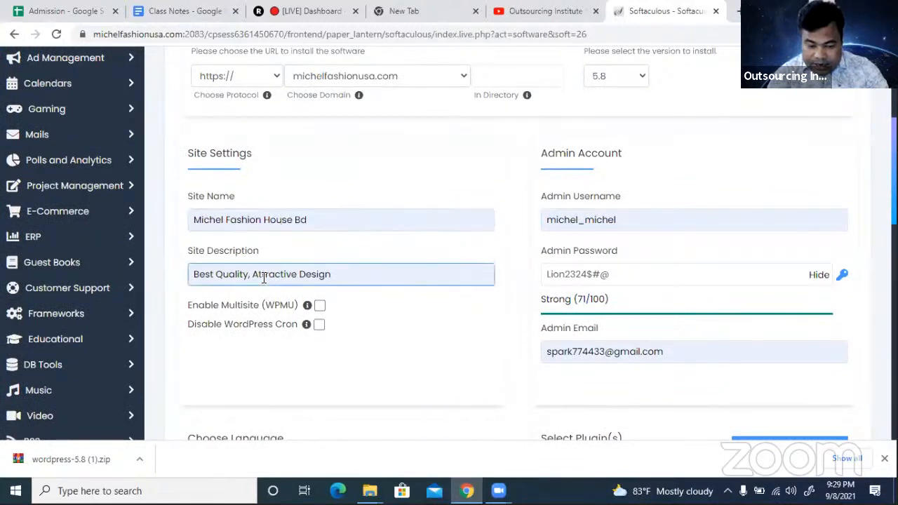
left_click(507, 254)
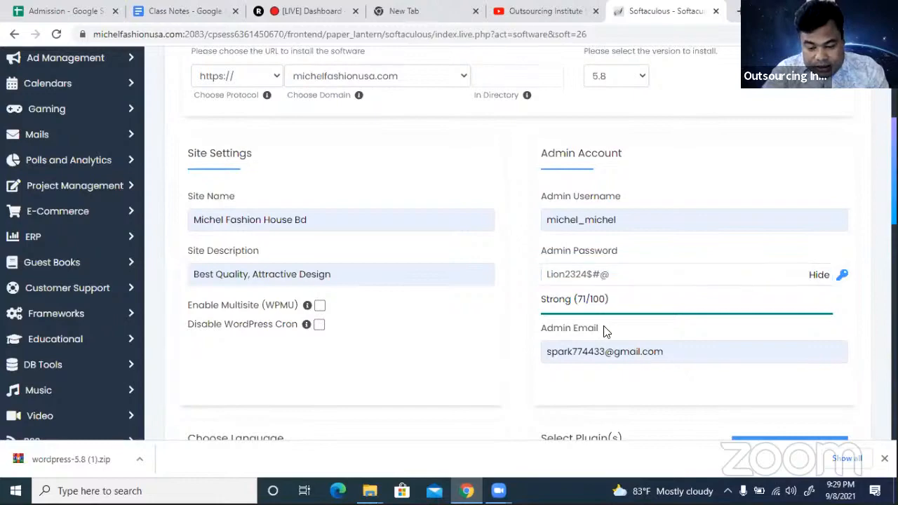
scroll(606, 331, "down", 1)
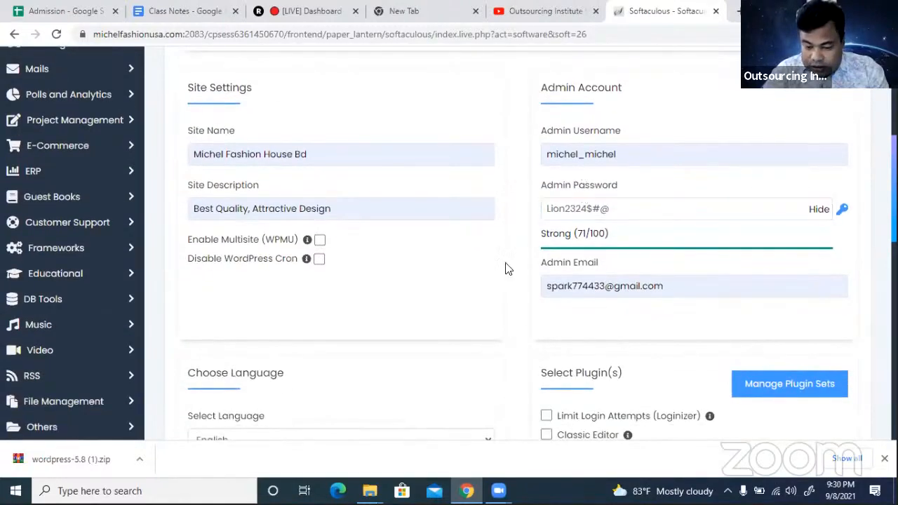
scroll(423, 297, "down", 3)
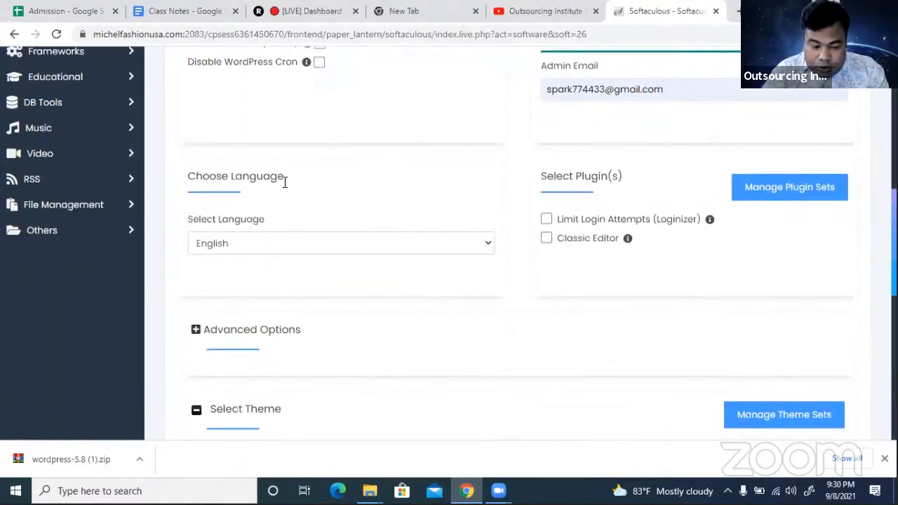
left_click(254, 246)
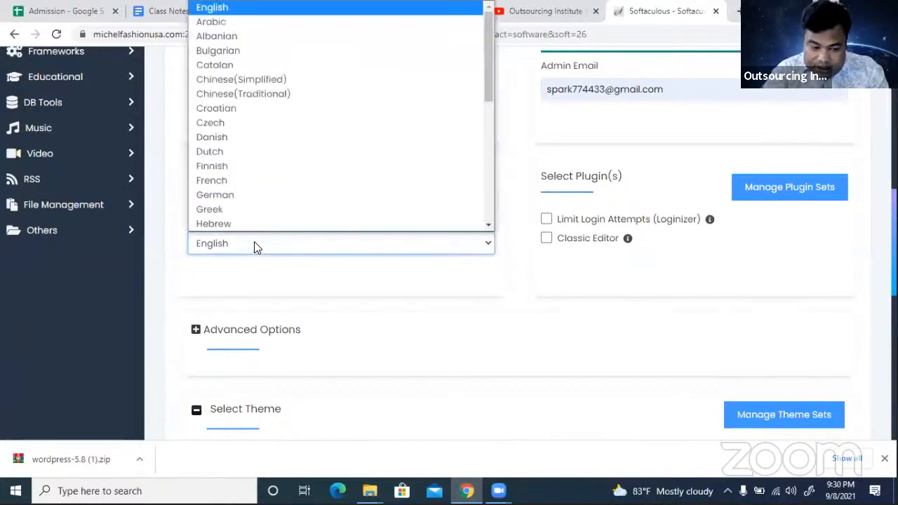
scroll(263, 225, "down", 2)
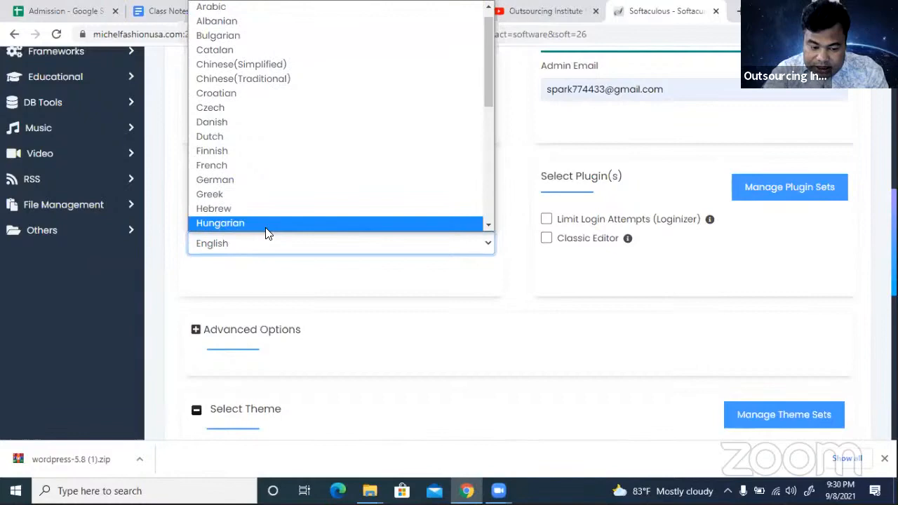
left_click(262, 274)
scroll(308, 281, "down", 3)
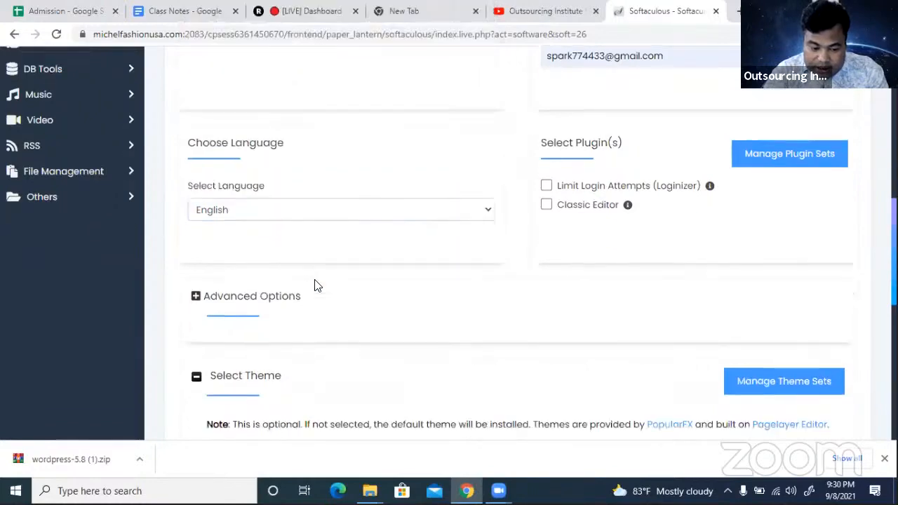
scroll(279, 223, "up", 3)
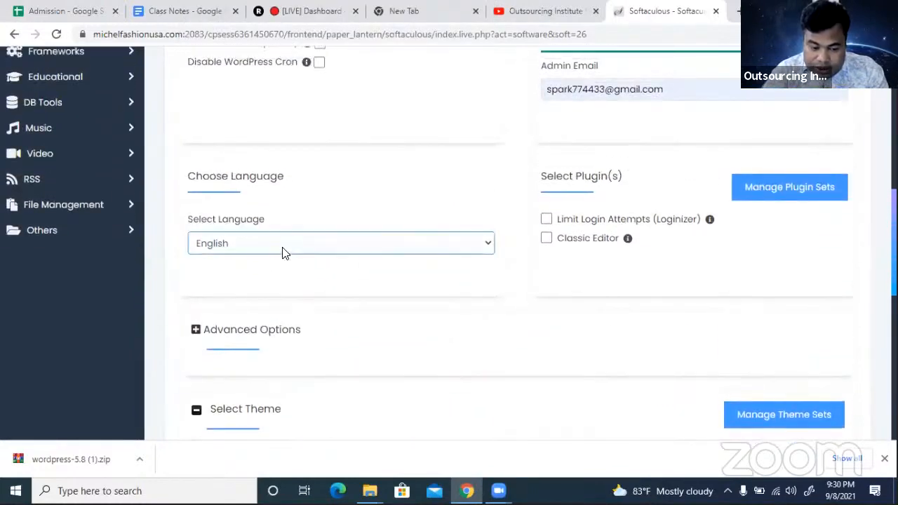
left_click(283, 247)
scroll(361, 176, "down", 5)
scroll(360, 176, "up", 5)
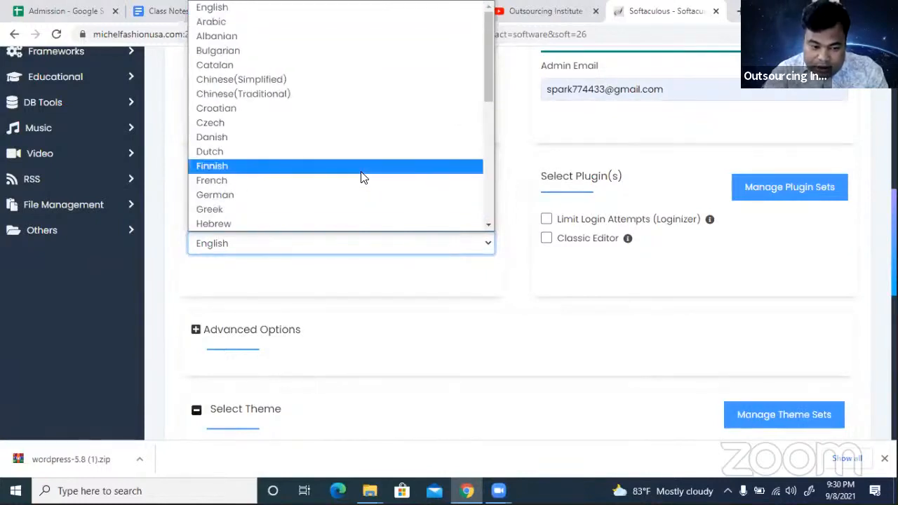
left_click(344, 289)
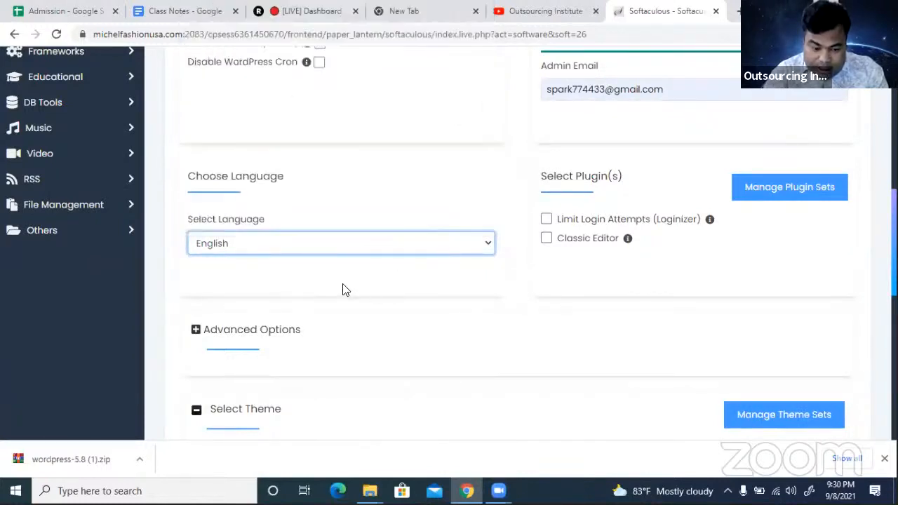
scroll(281, 291, "down", 2)
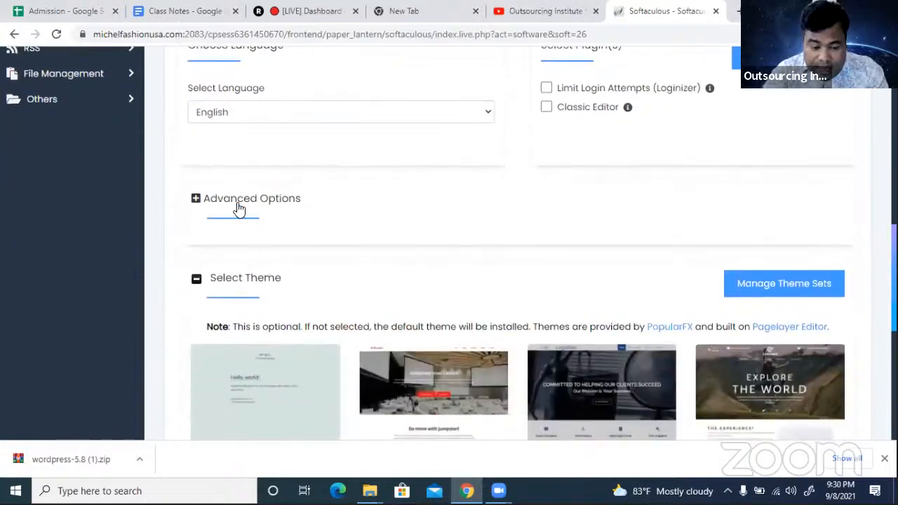
left_click(198, 202)
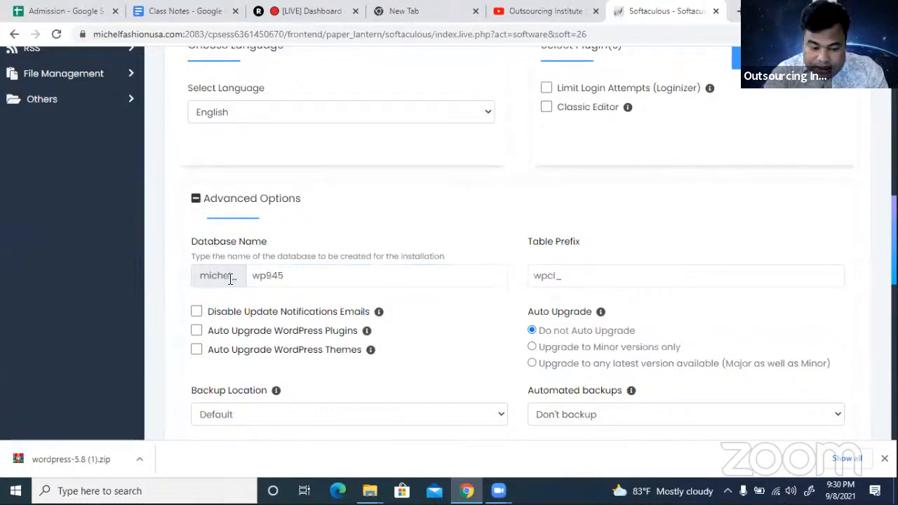
left_click(294, 276)
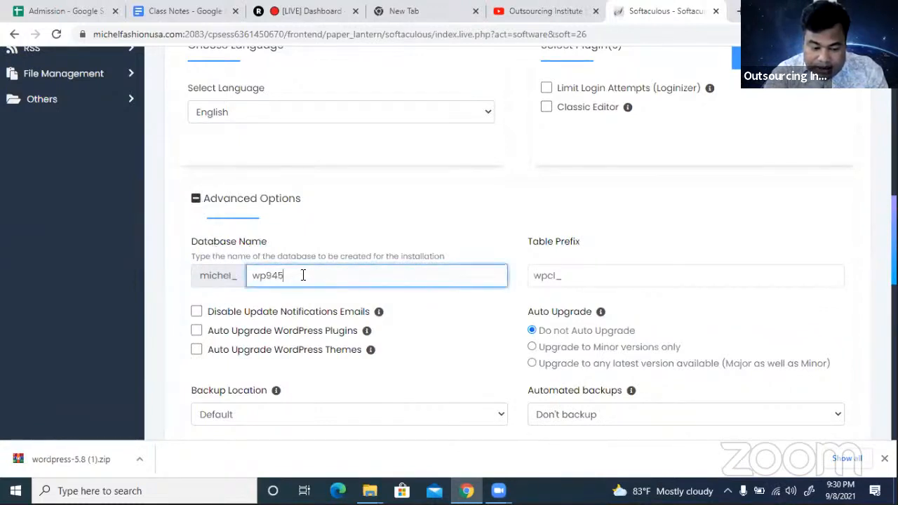
double_click(258, 275)
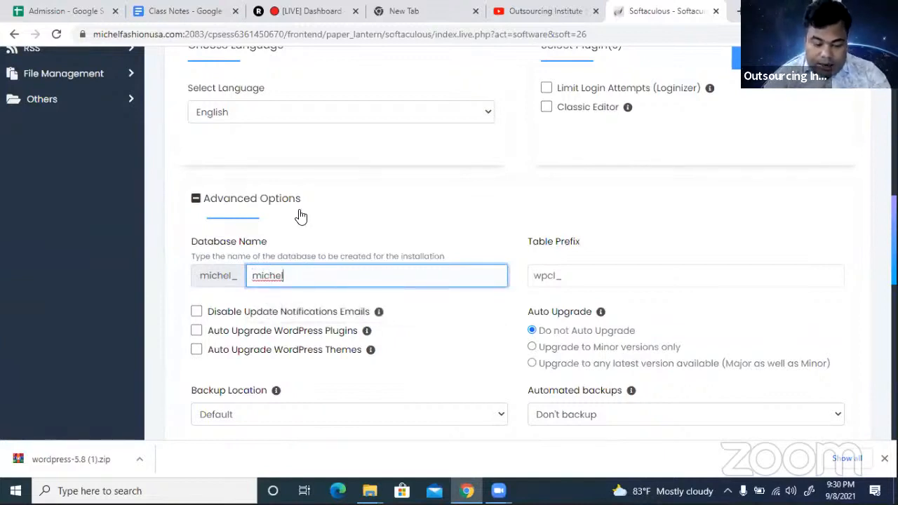
left_click(180, 276)
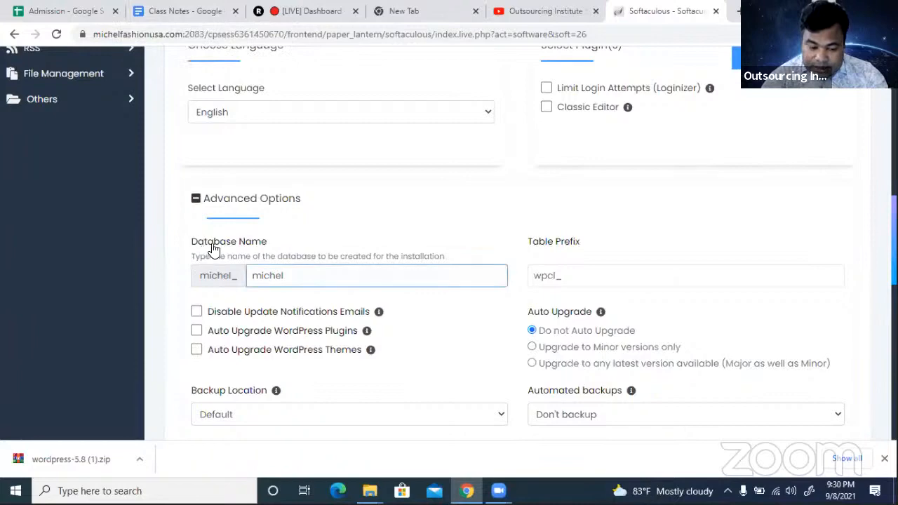
scroll(384, 227, "up", 4)
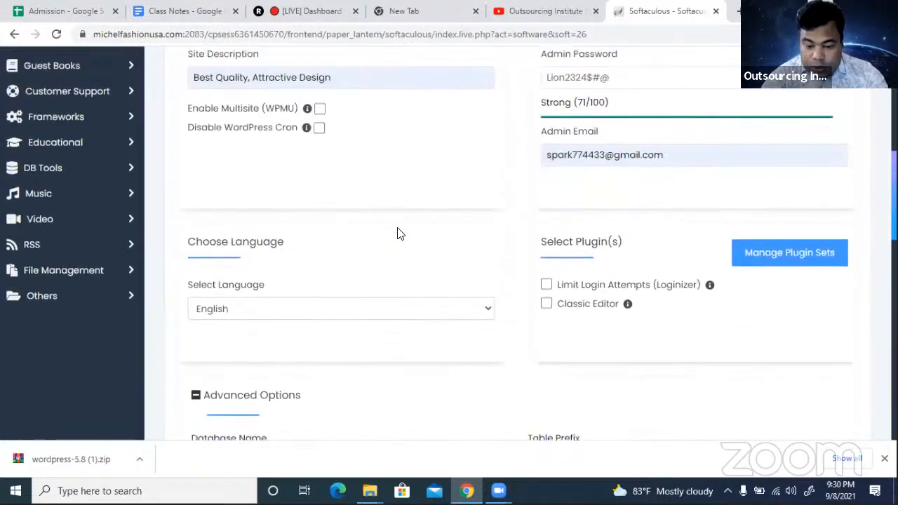
left_click(624, 92)
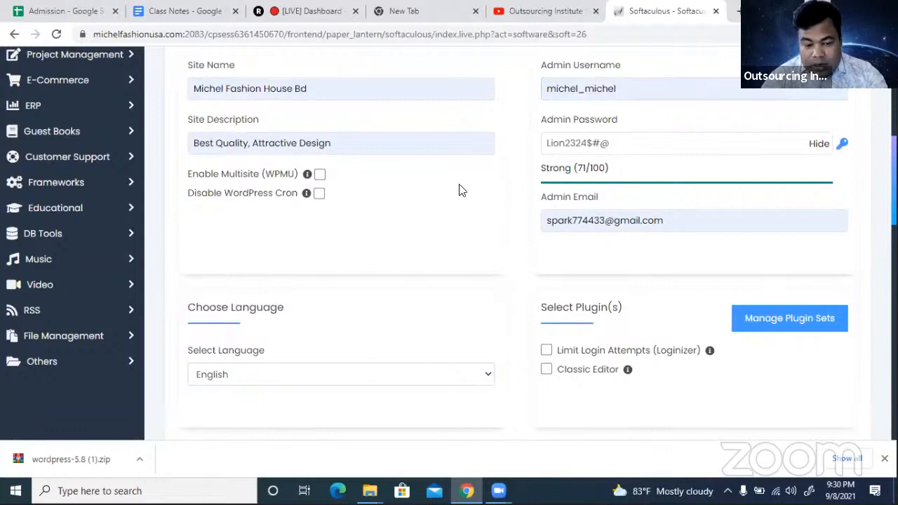
scroll(460, 190, "up", 3)
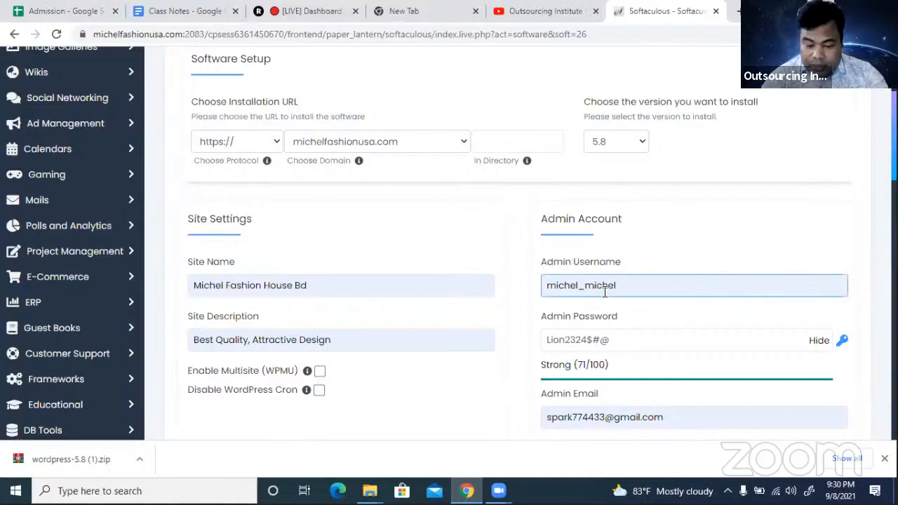
scroll(465, 281, "down", 6)
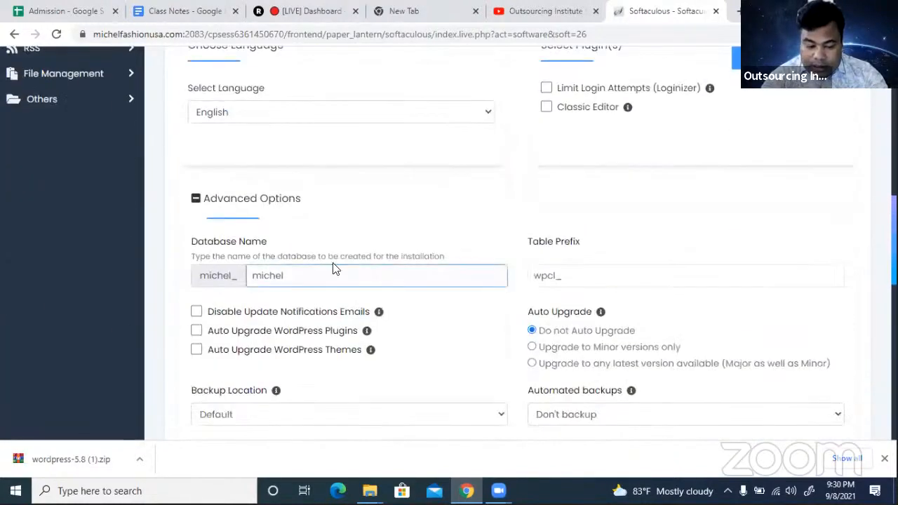
scroll(369, 272, "down", 2)
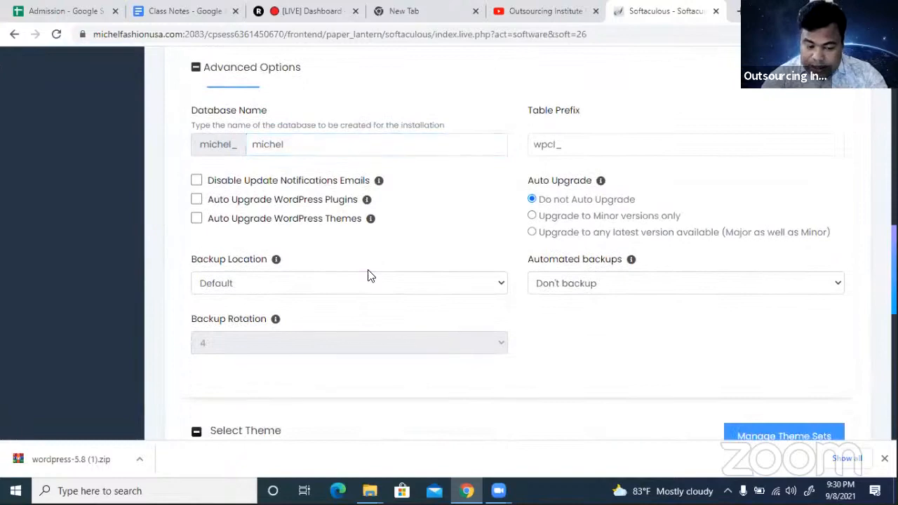
scroll(369, 275, "down", 3)
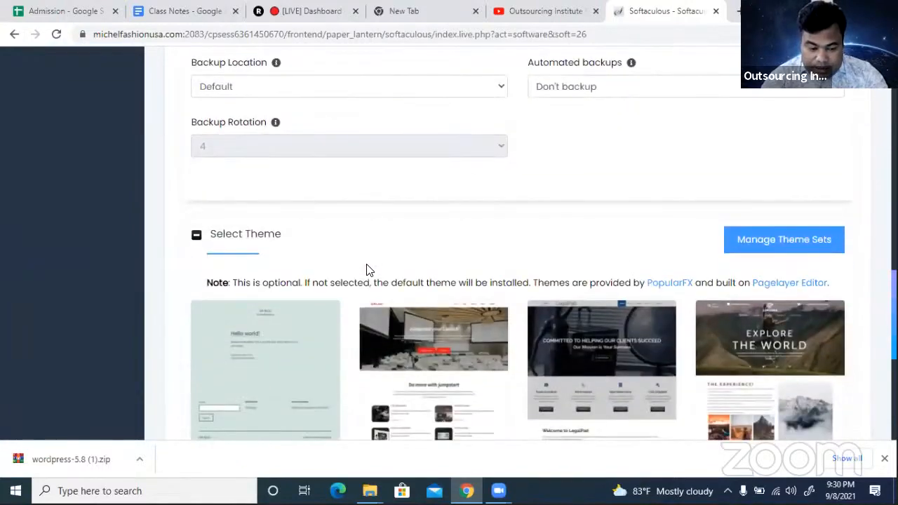
scroll(364, 269, "up", 4)
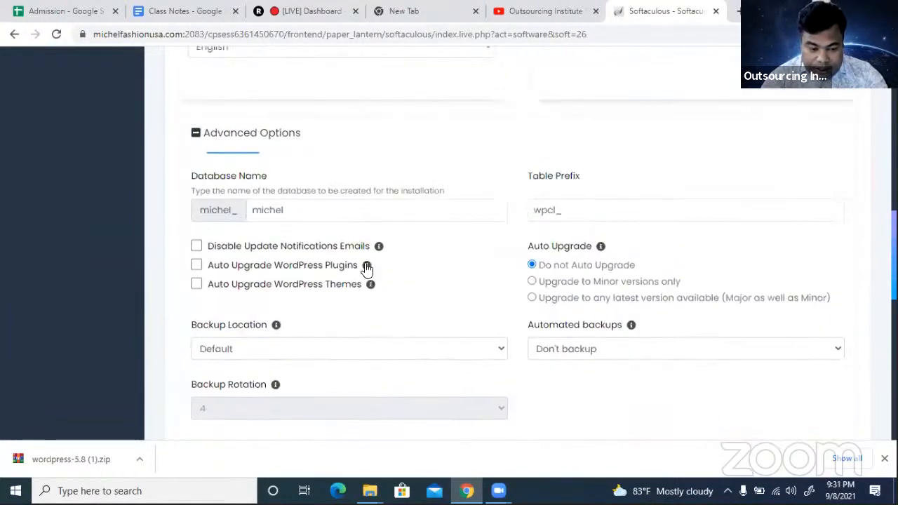
scroll(354, 259, "down", 3)
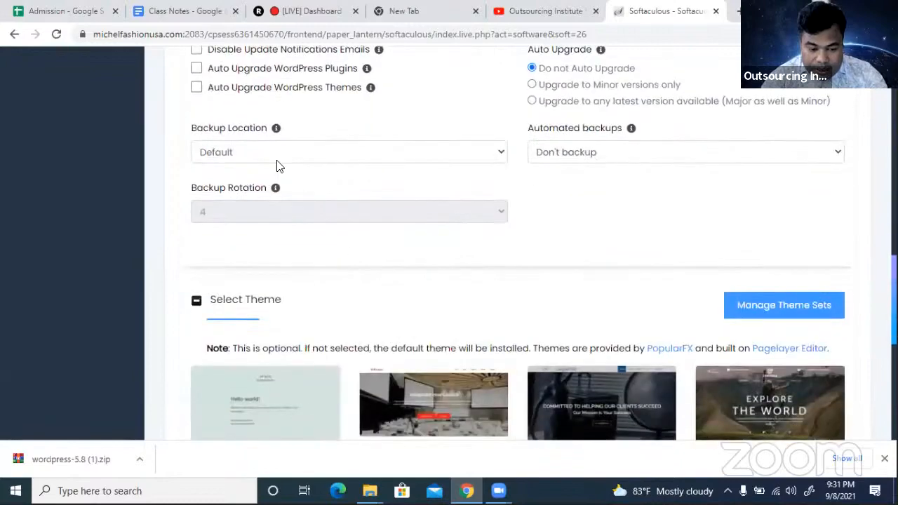
scroll(426, 251, "down", 2)
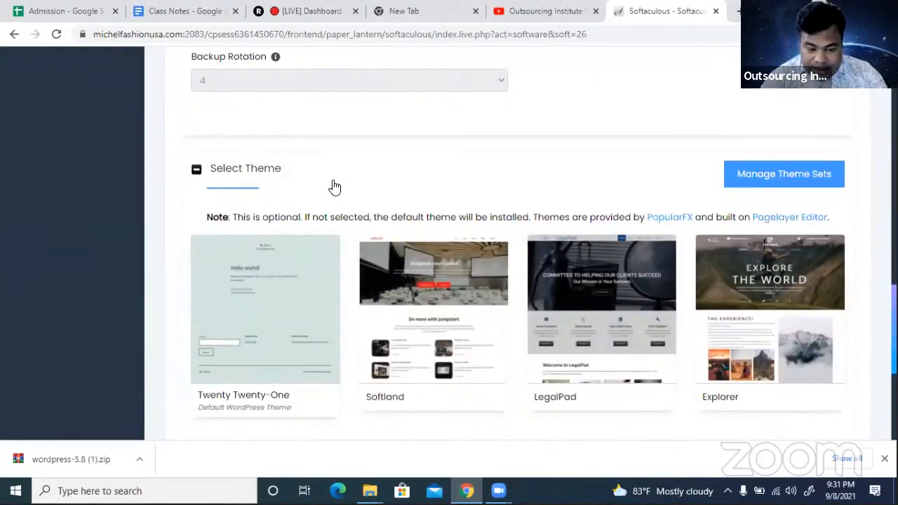
scroll(464, 336, "down", 3)
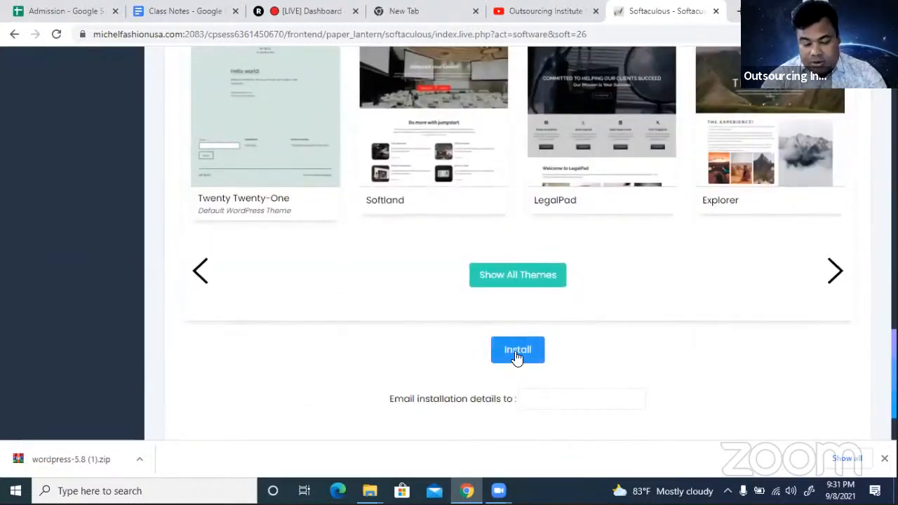
scroll(365, 364, "up", 15)
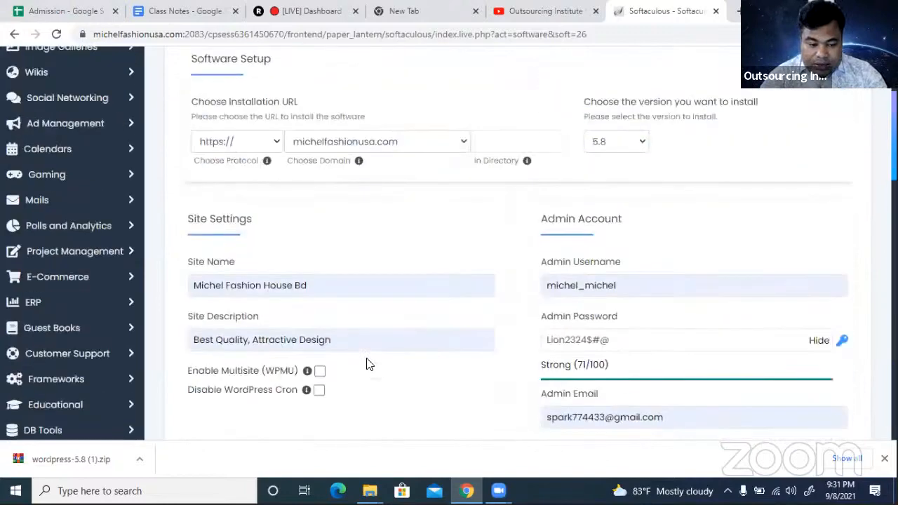
scroll(366, 363, "up", 5)
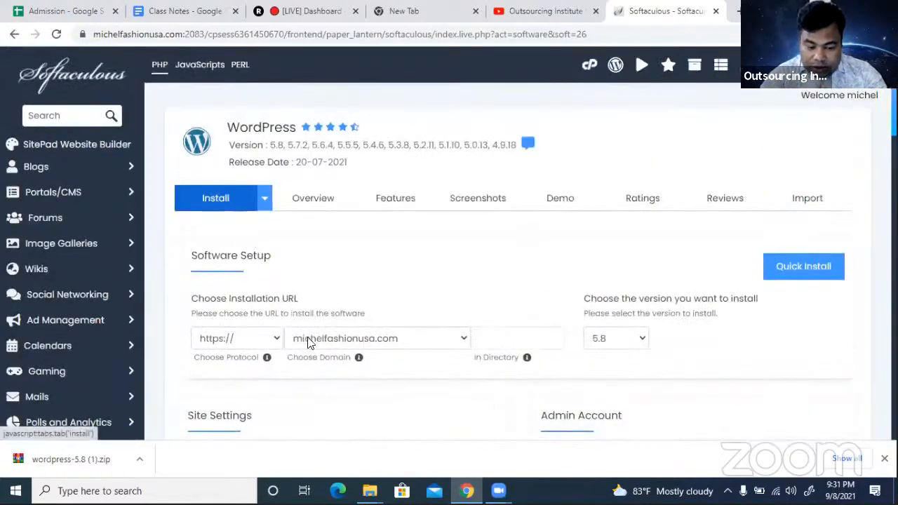
left_click(505, 337)
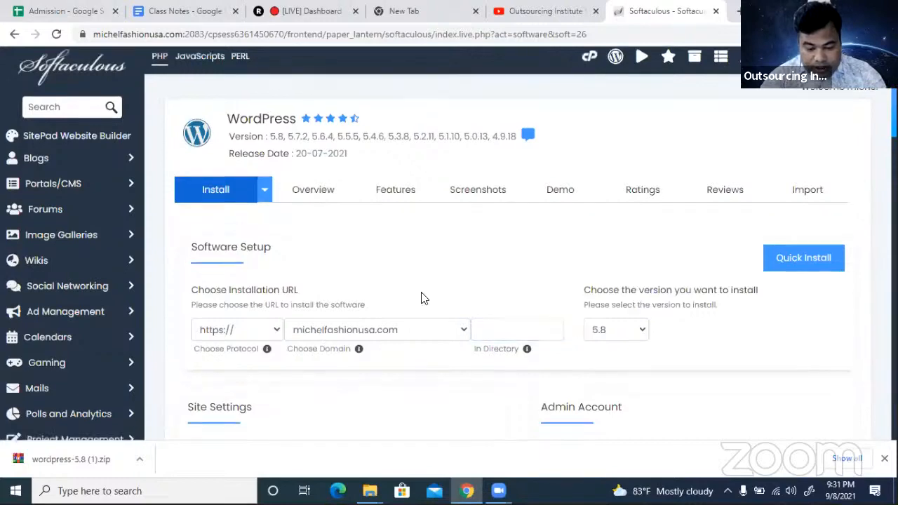
scroll(421, 292, "down", 3)
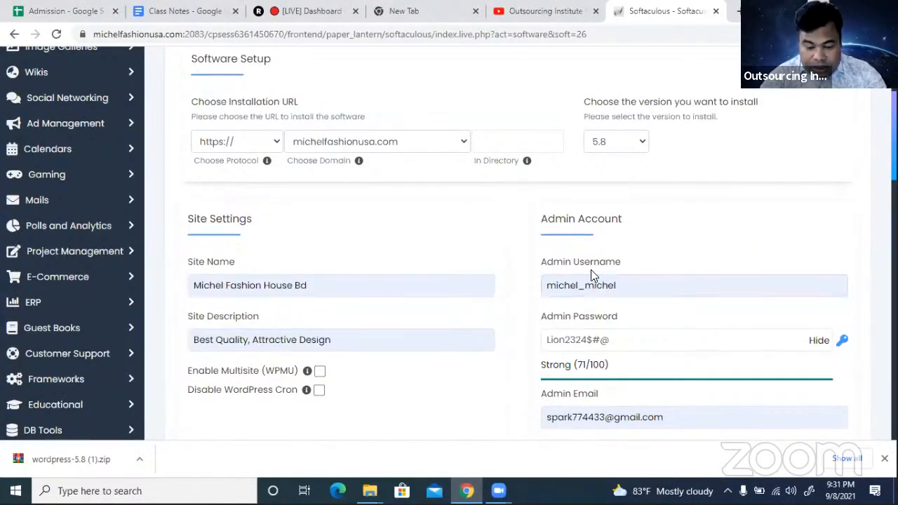
left_click(593, 338)
scroll(590, 340, "down", 5)
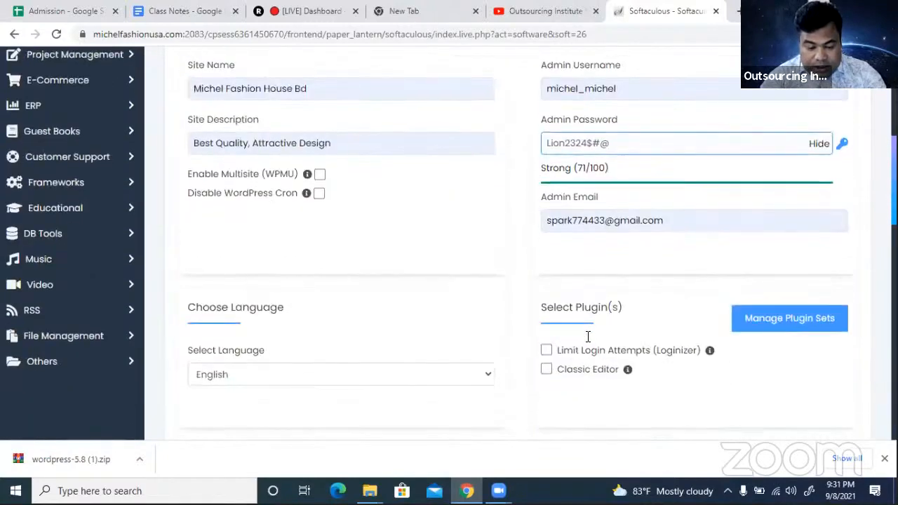
scroll(330, 294, "down", 2)
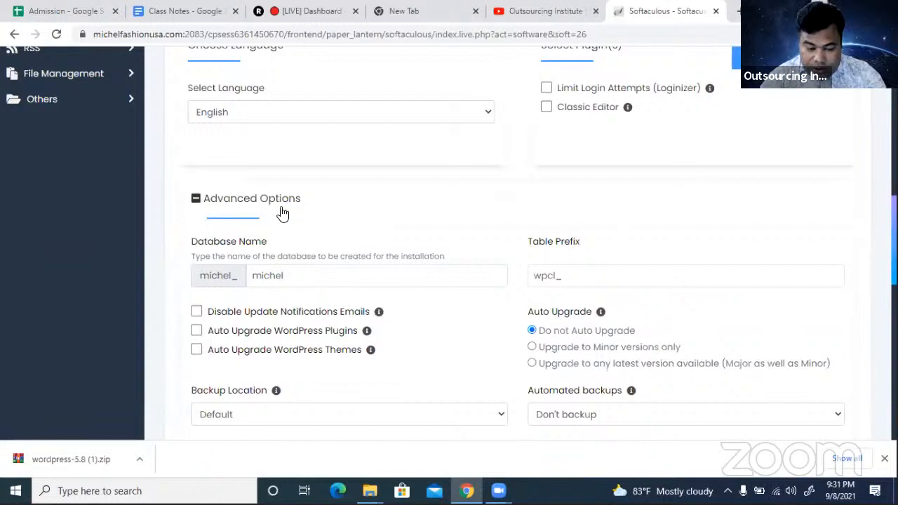
left_click(305, 276)
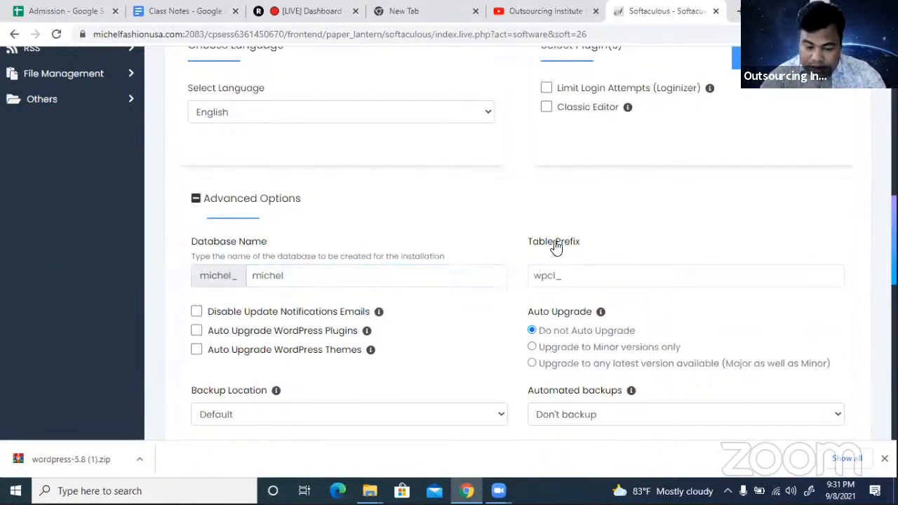
left_click(553, 270)
scroll(544, 274, "down", 2)
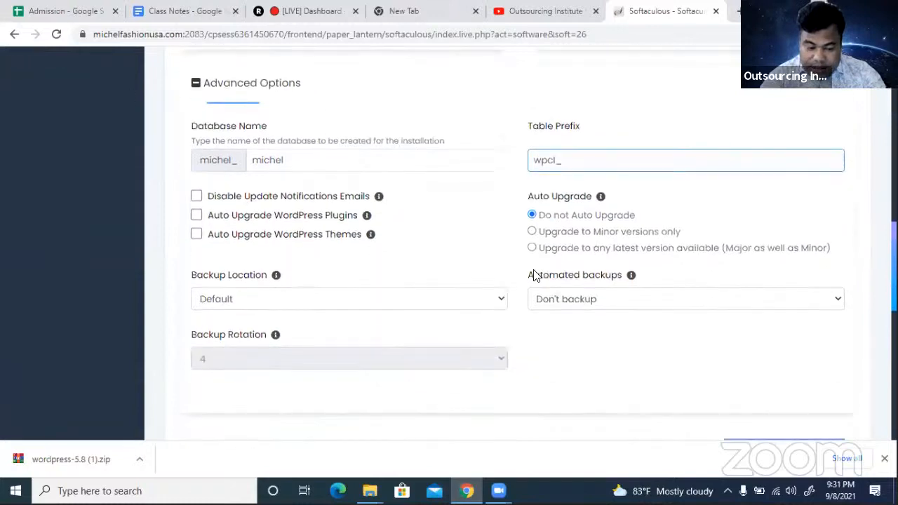
scroll(287, 281, "up", 1)
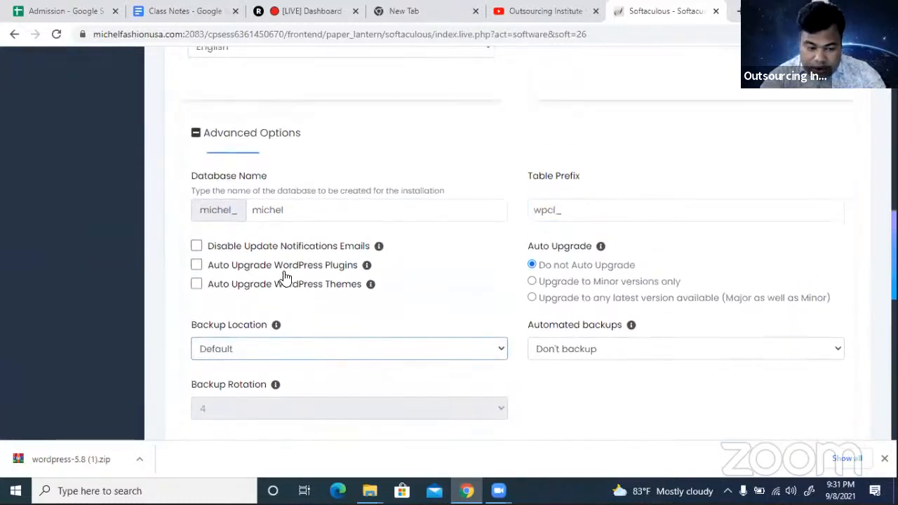
left_click(275, 215)
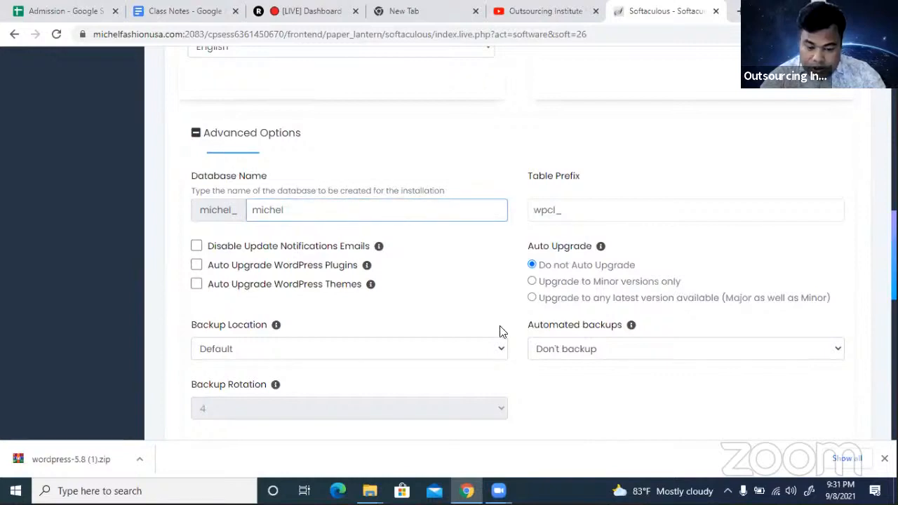
- Collapse the Advanced Options and Select Theme sections of the install form
left_click(240, 144)
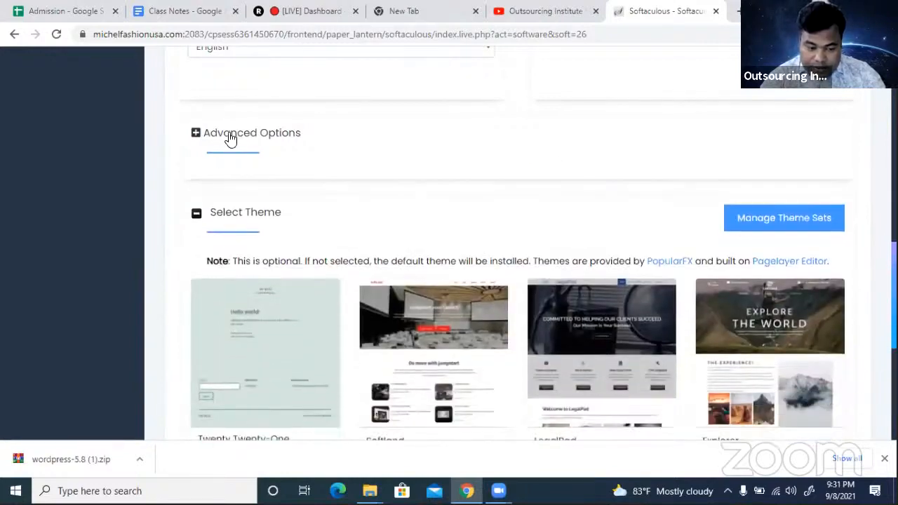
left_click(221, 219)
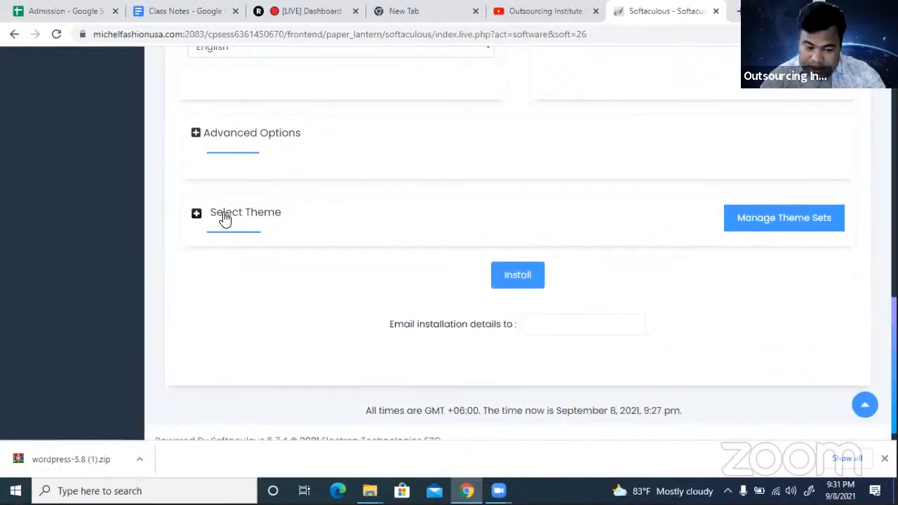
left_click(225, 217)
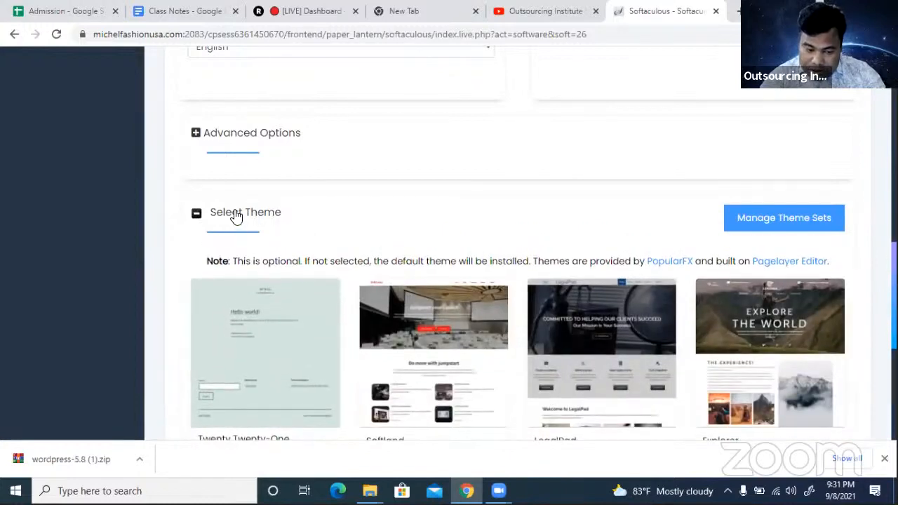
left_click(245, 216)
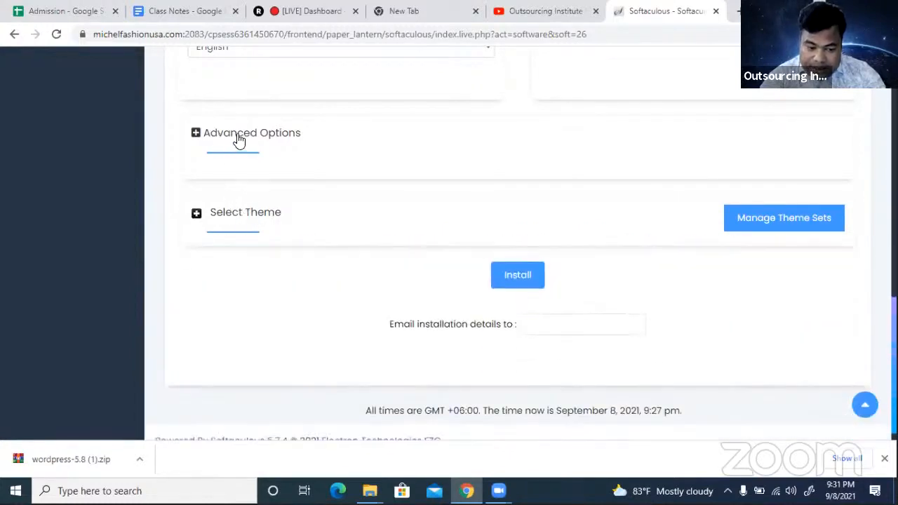
left_click(230, 137)
left_click(284, 211)
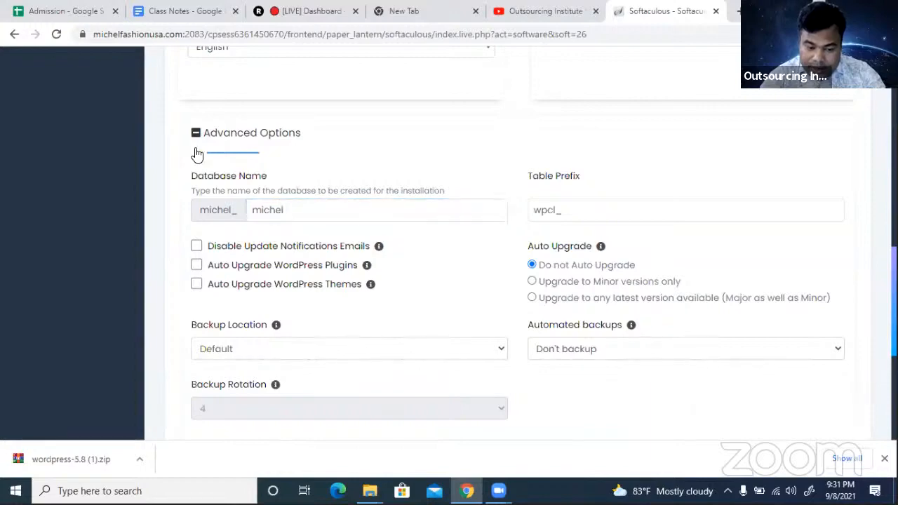
left_click(217, 133)
scroll(374, 199, "up", 3)
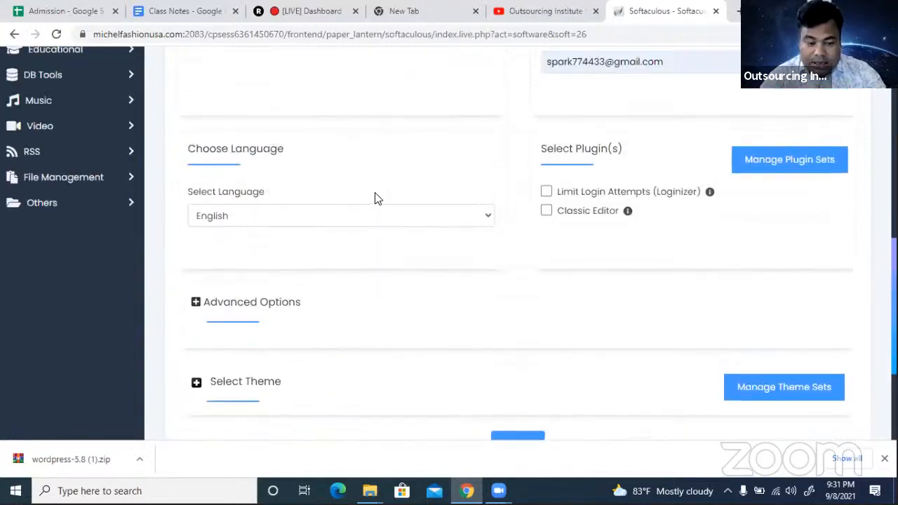
scroll(375, 198, "up", 4)
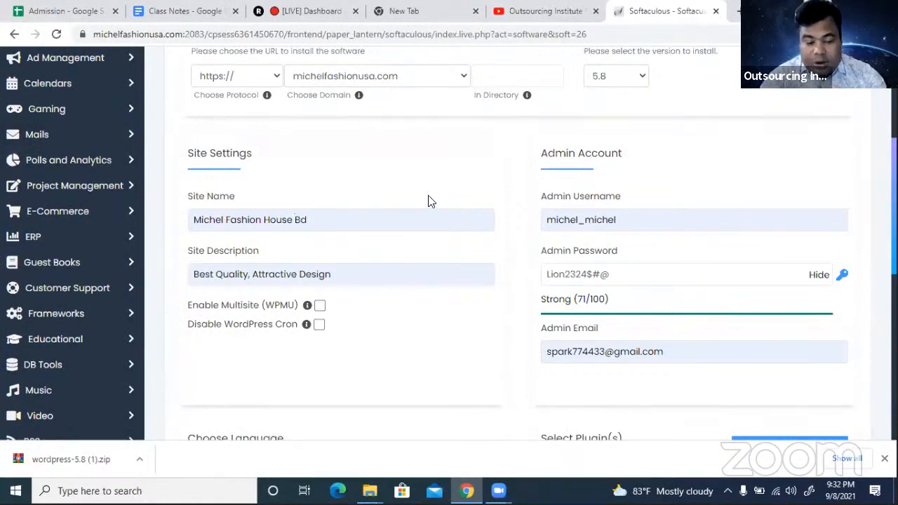
- Check the Admin Username field and scroll down to the Install button
left_click(586, 221)
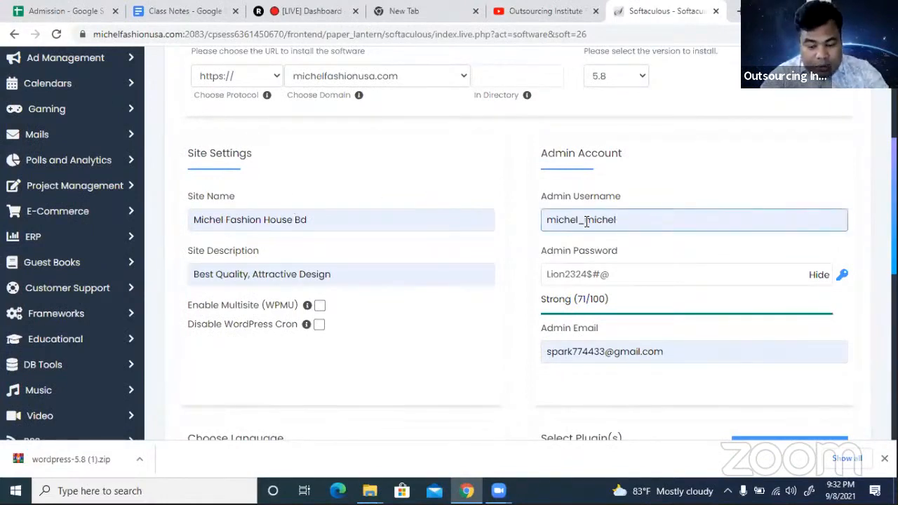
left_click(527, 245)
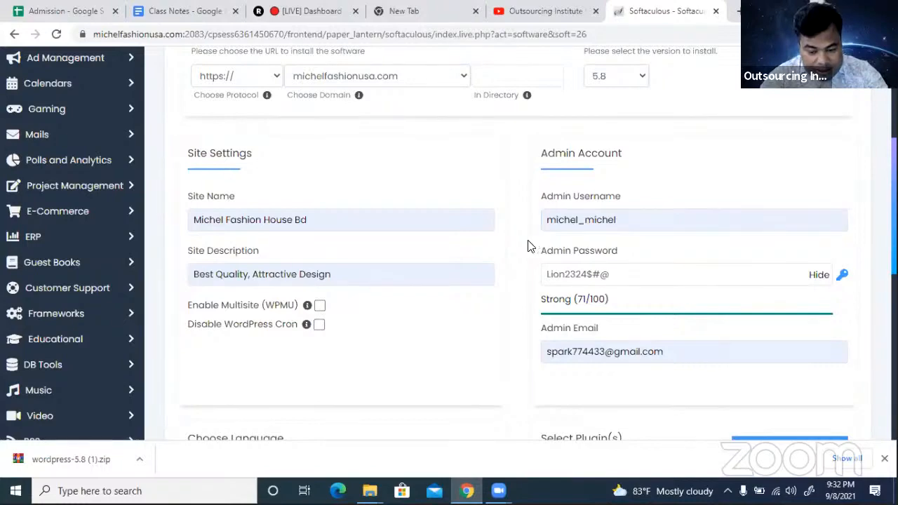
scroll(519, 243, "down", 5)
scroll(482, 245, "down", 1)
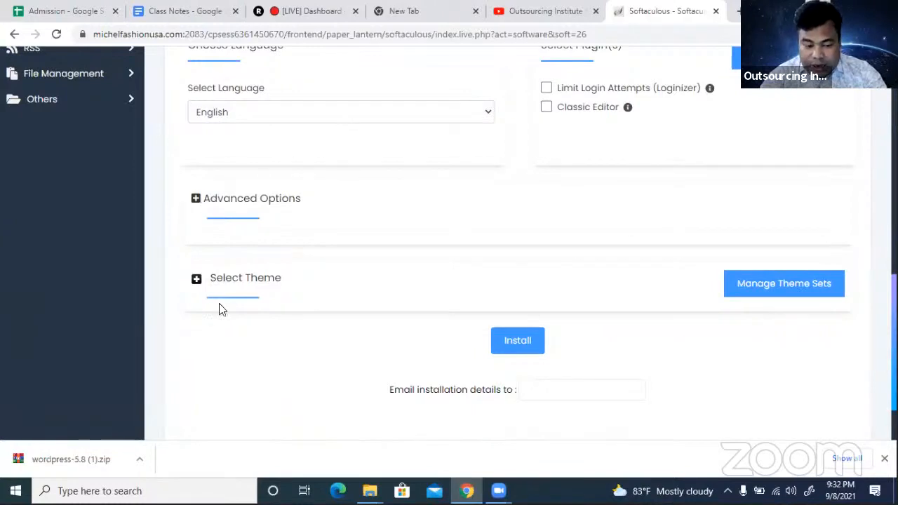
scroll(347, 351, "down", 1)
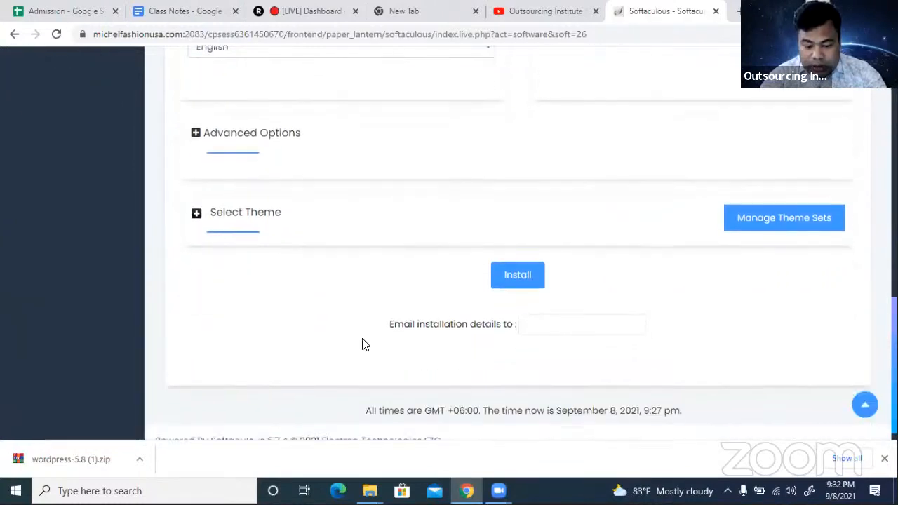
- Run the WordPress install and, on the .htaccess conflict, tick overwrite all files
left_click(519, 281)
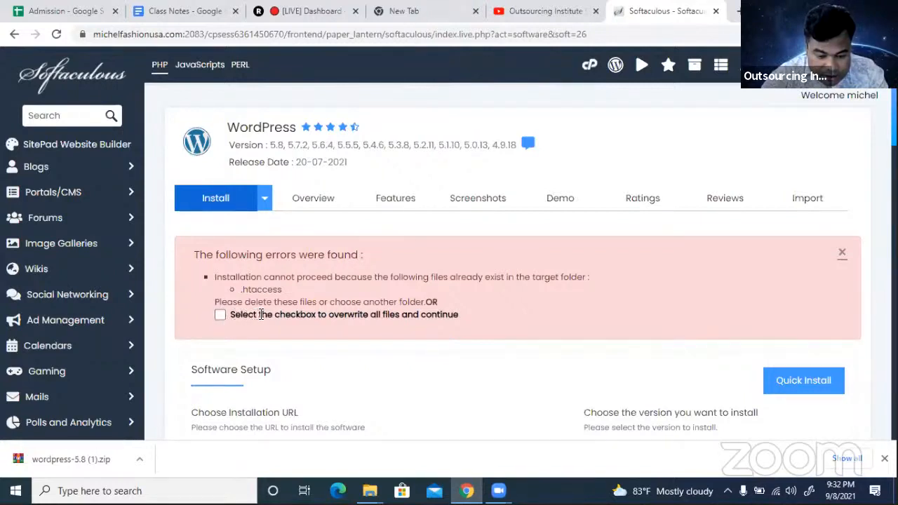
left_click(220, 317)
scroll(380, 315, "down", 6)
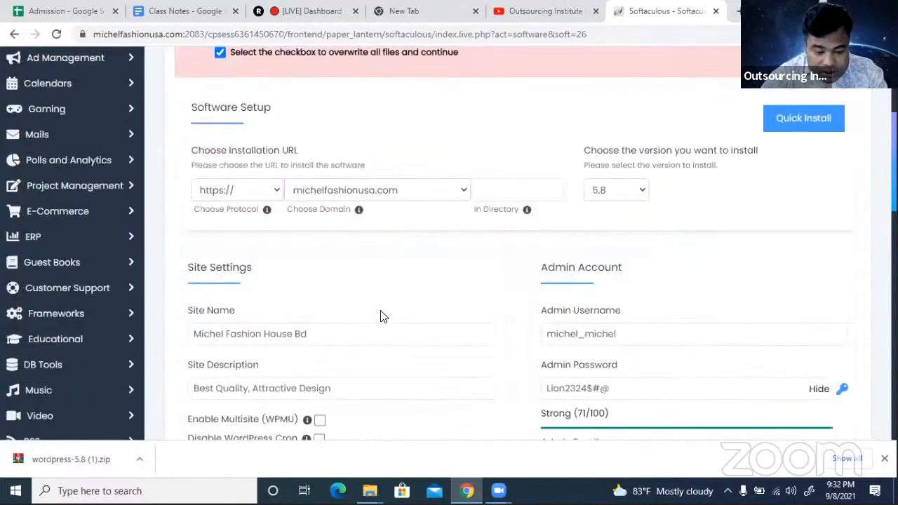
scroll(380, 315, "down", 3)
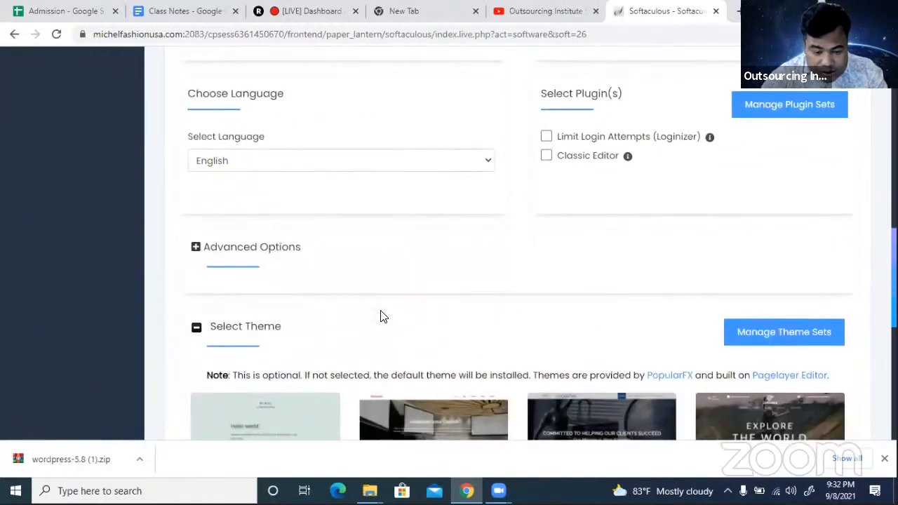
scroll(380, 315, "up", 10)
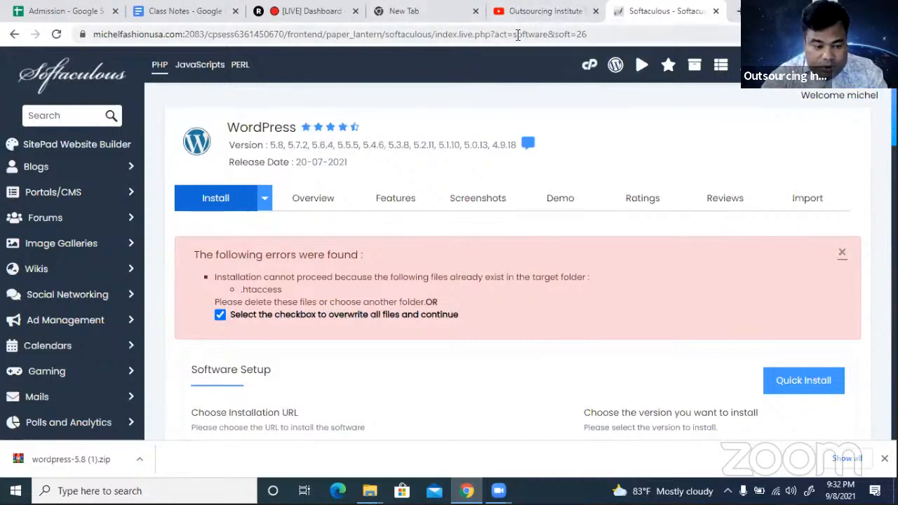
left_click(495, 489)
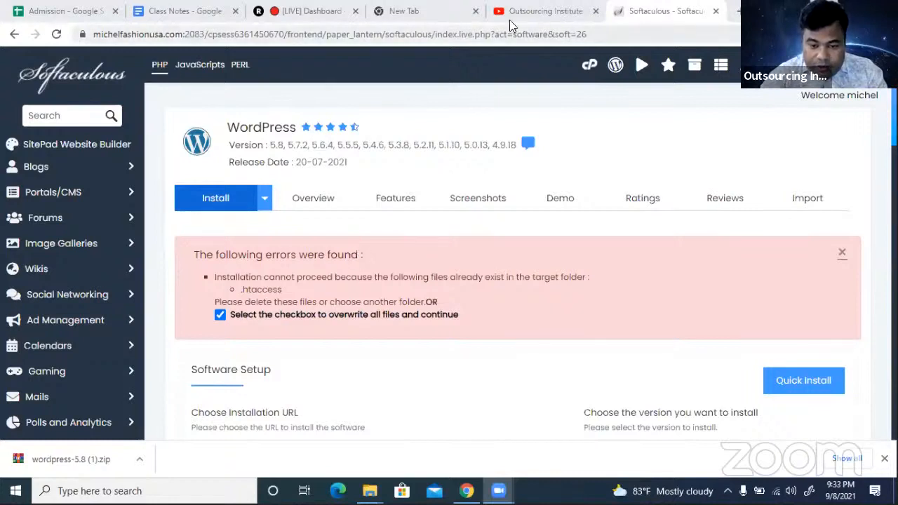
- Load michelfashionusa.com in a new tab, which returns 404 Not Found
left_click(736, 16)
type("d")
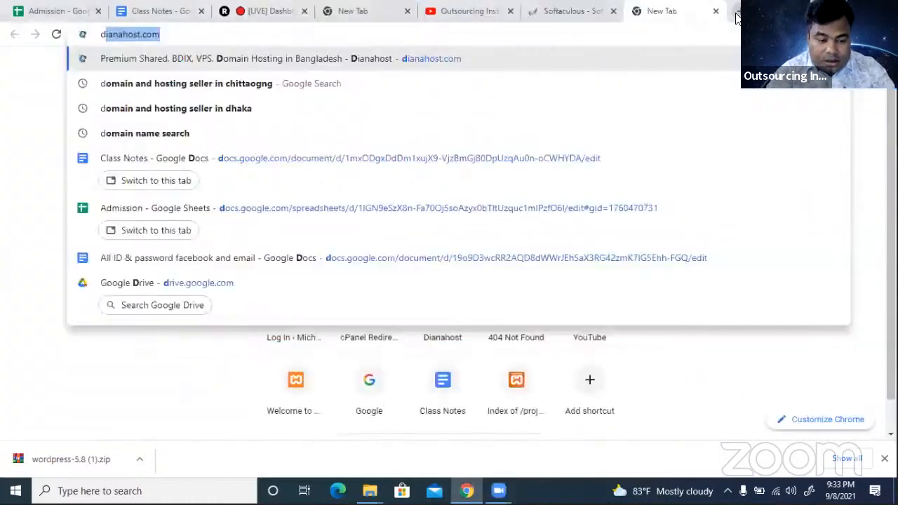
key("BackSpace")
key("BackSpace")
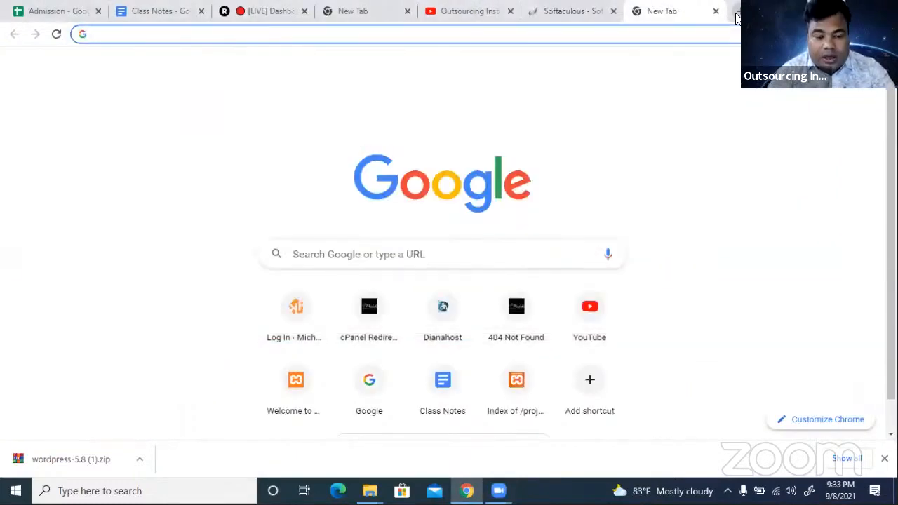
type("mi")
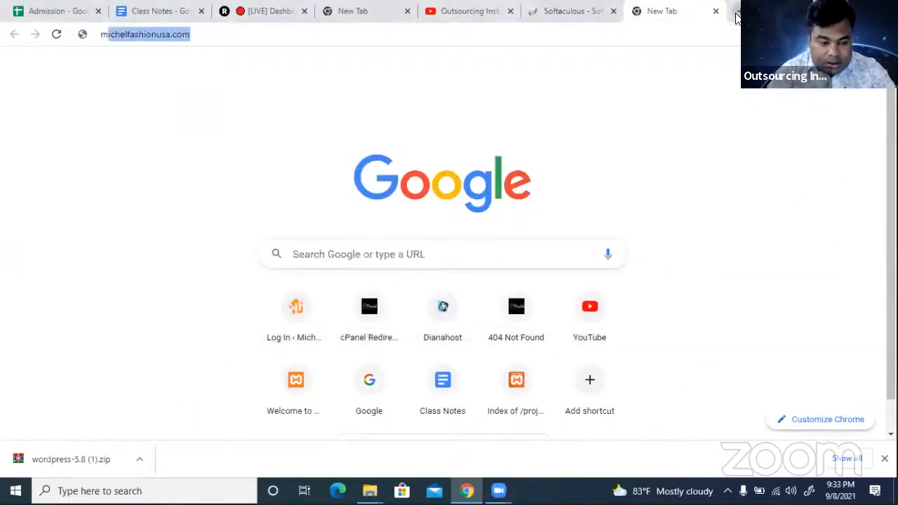
key("Return")
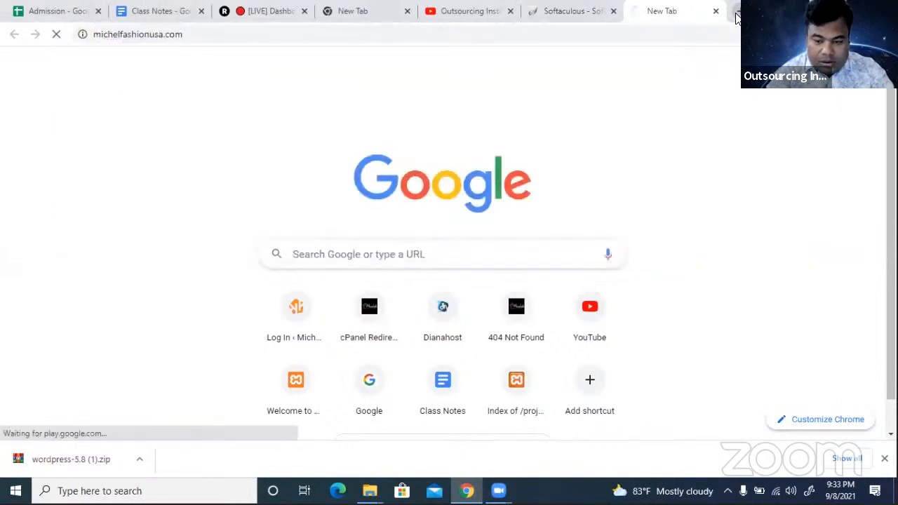
- Append /cpanel to the site address to reach the cPanel connection page
double_click(421, 35)
left_click(421, 35)
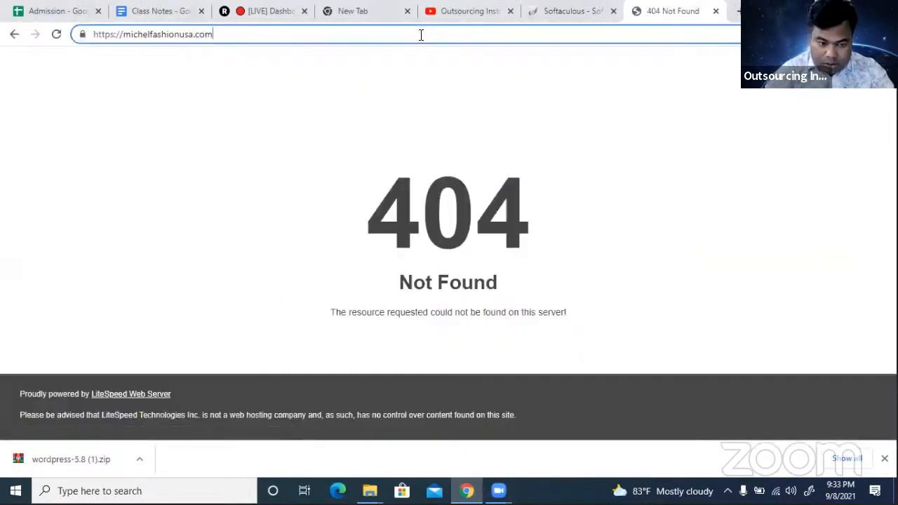
type("/cpa")
key("Return")
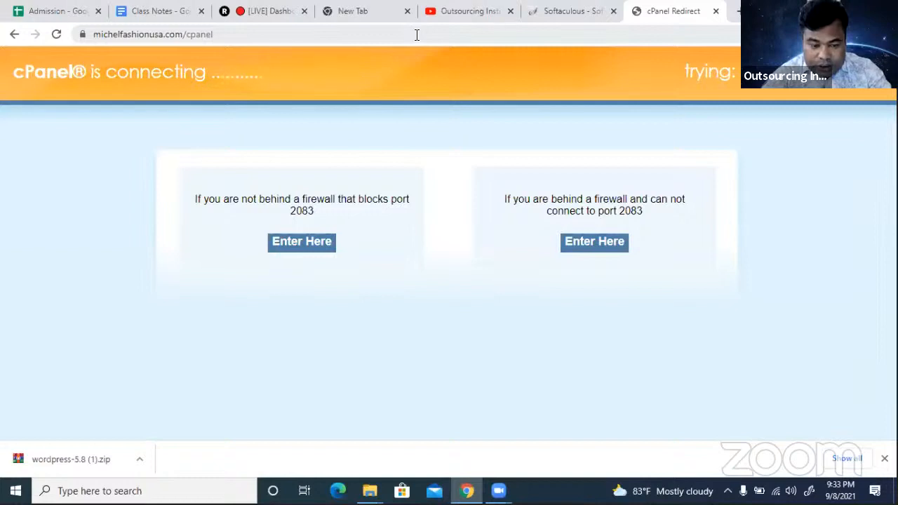
- Continue via port 2083, log in with the saved credentials, and scroll to the Files section
left_click(301, 249)
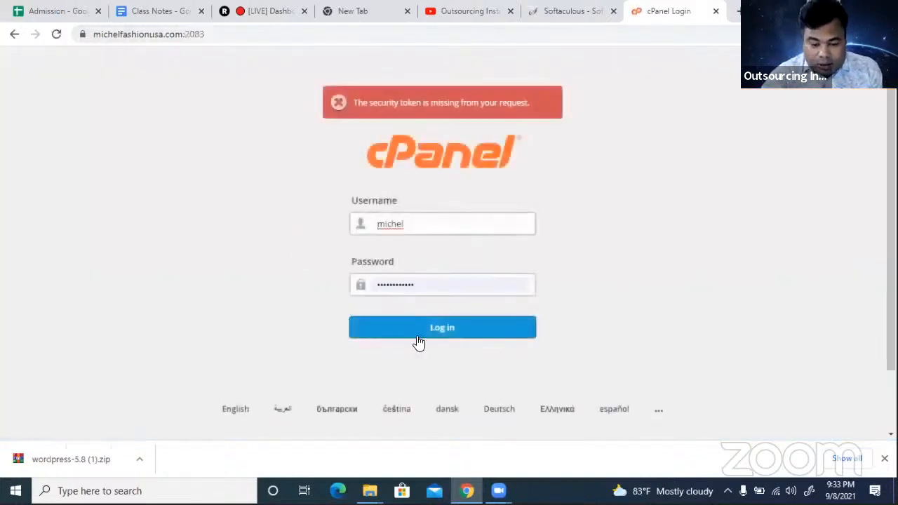
left_click(424, 325)
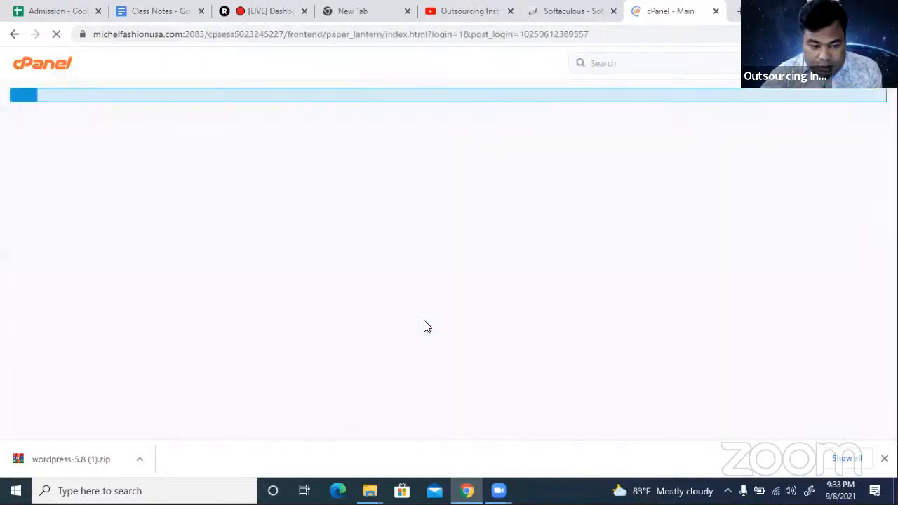
scroll(202, 303, "down", 5)
scroll(202, 301, "down", 3)
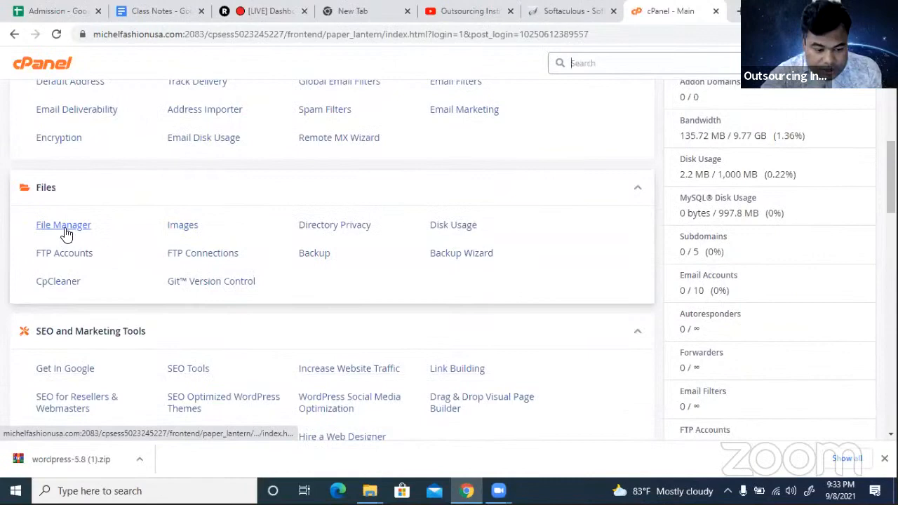
- In File Manager, confirm public_html is empty and the .trash folder holds nothing
left_click(65, 226)
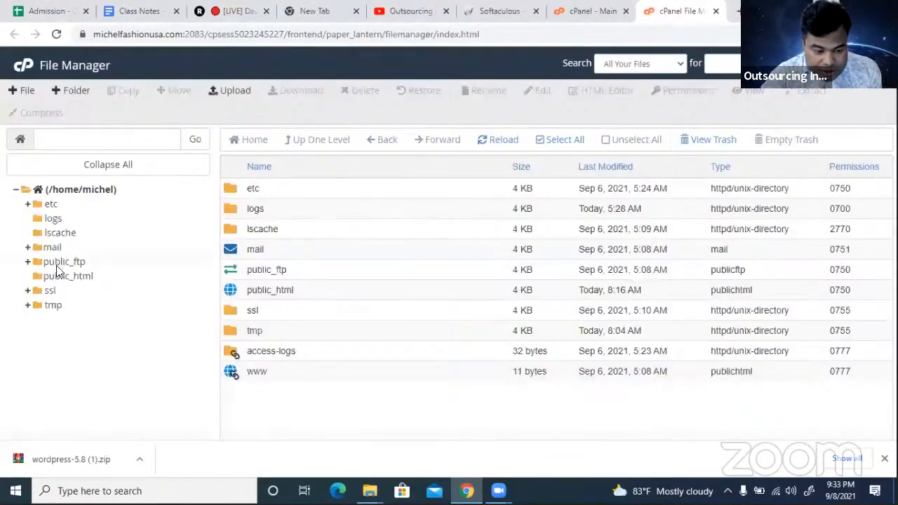
left_click(57, 271)
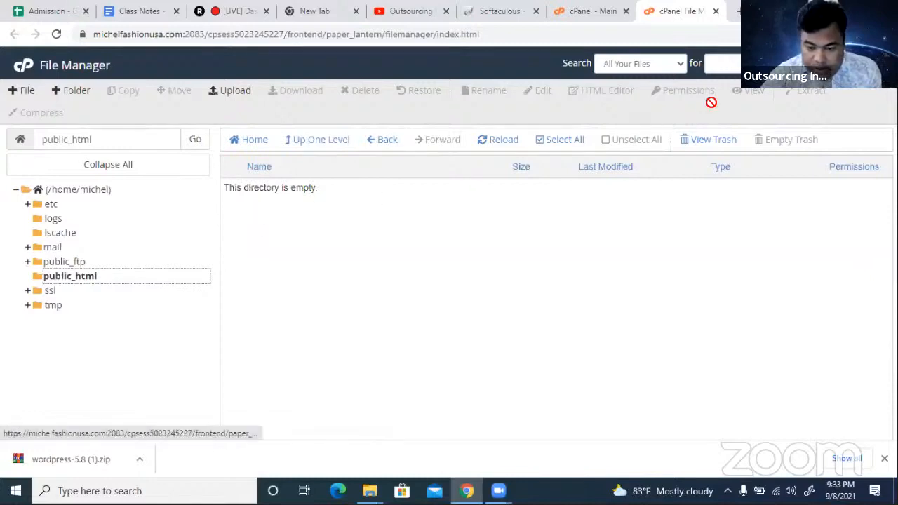
left_click(851, 9)
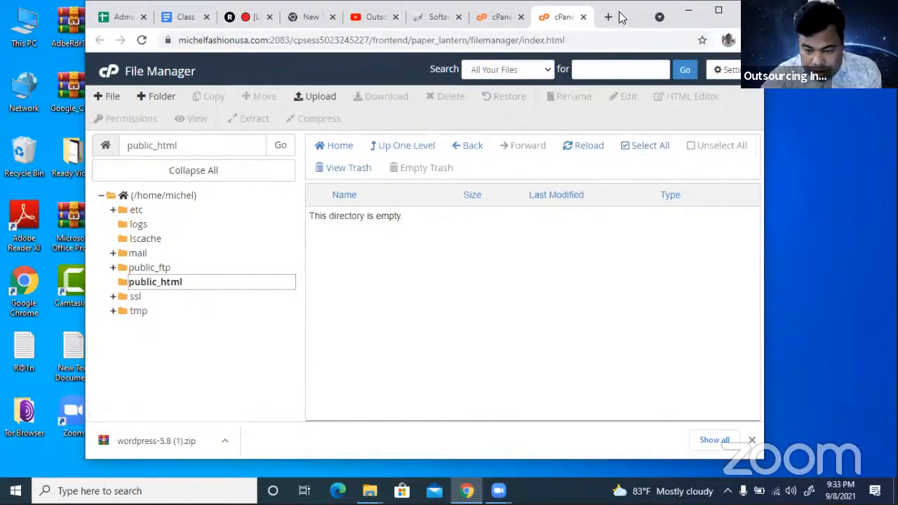
left_click_drag(624, 16, 519, 23)
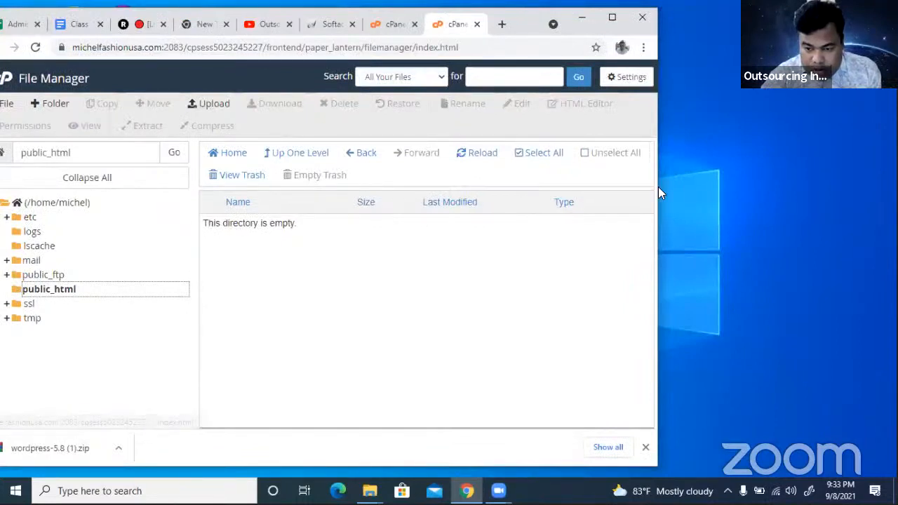
left_click_drag(659, 186, 783, 186)
left_click_drag(642, 26, 570, 28)
left_click(608, 153)
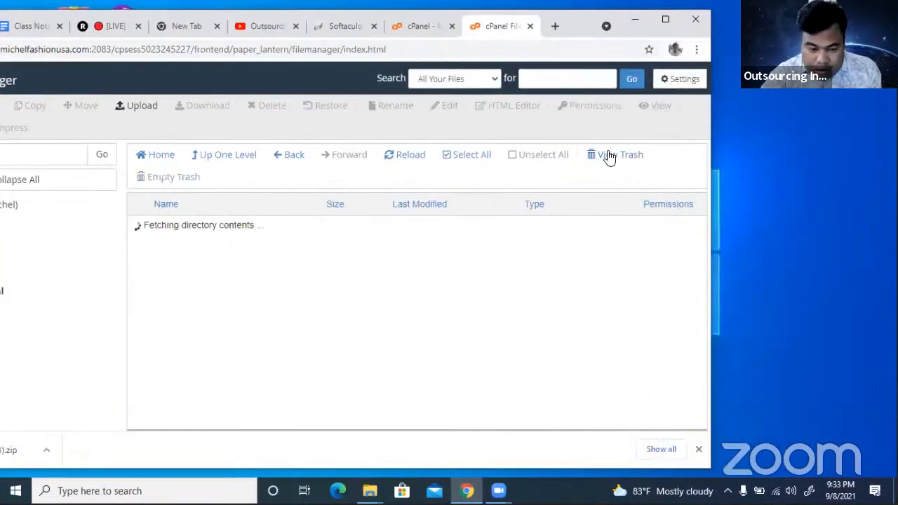
double_click(577, 26)
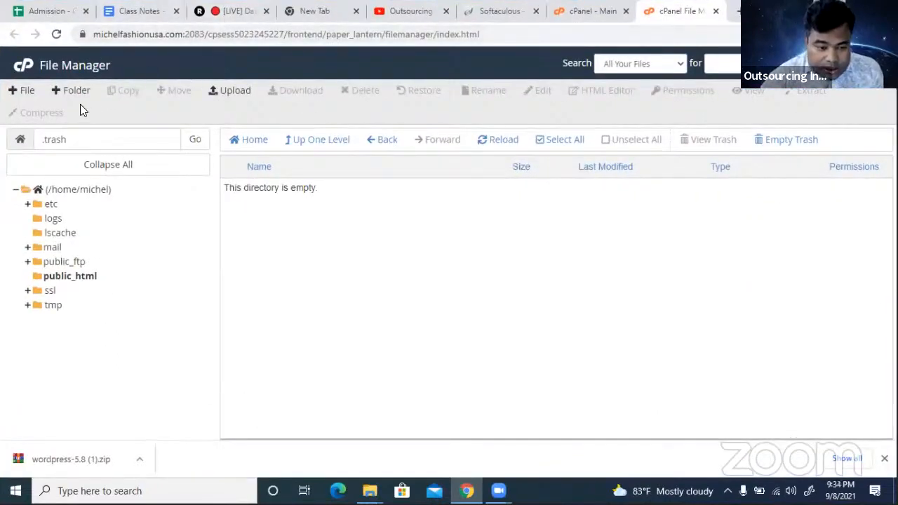
left_click(25, 69)
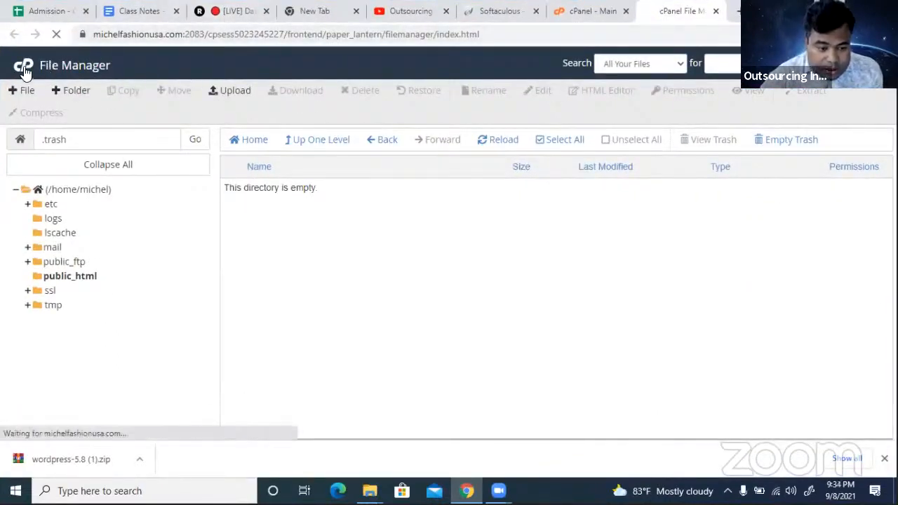
- Open MySQL® Databases and confirm there are no current databases or users
scroll(302, 306, "down", 4)
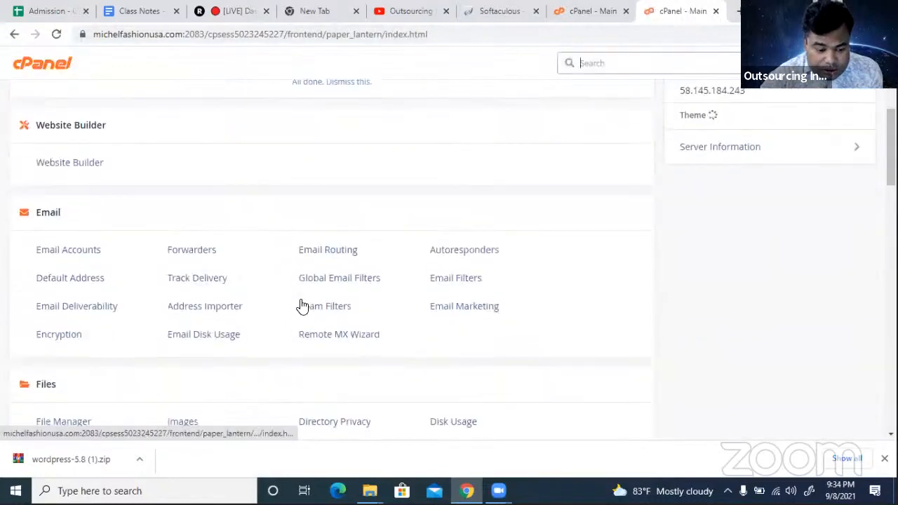
scroll(302, 307, "down", 3)
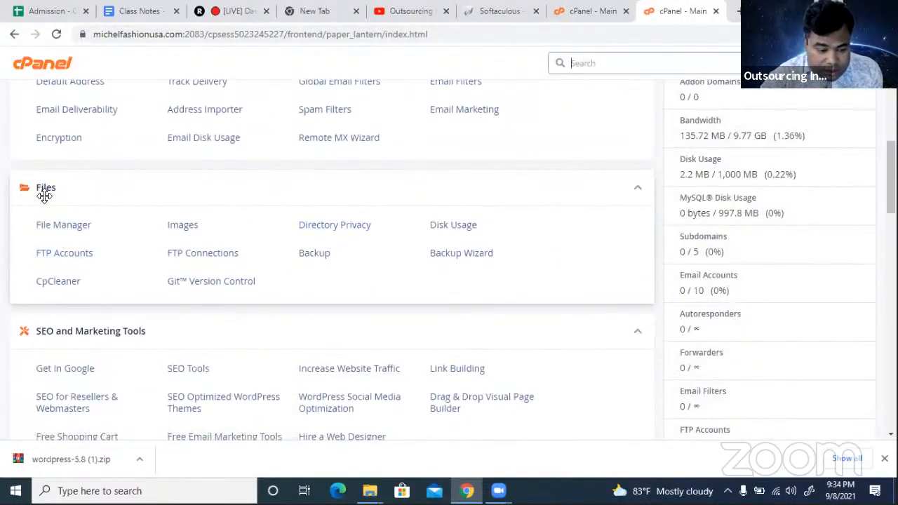
scroll(110, 262, "down", 5)
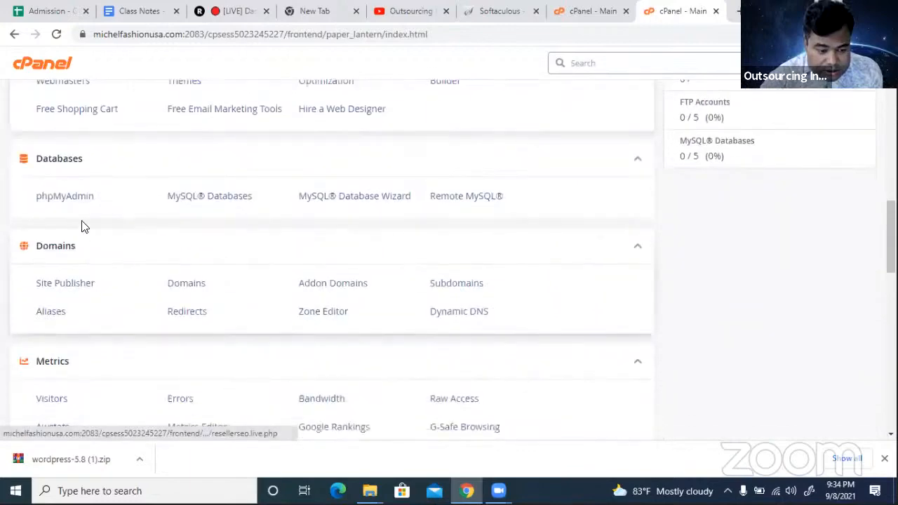
left_click(197, 201)
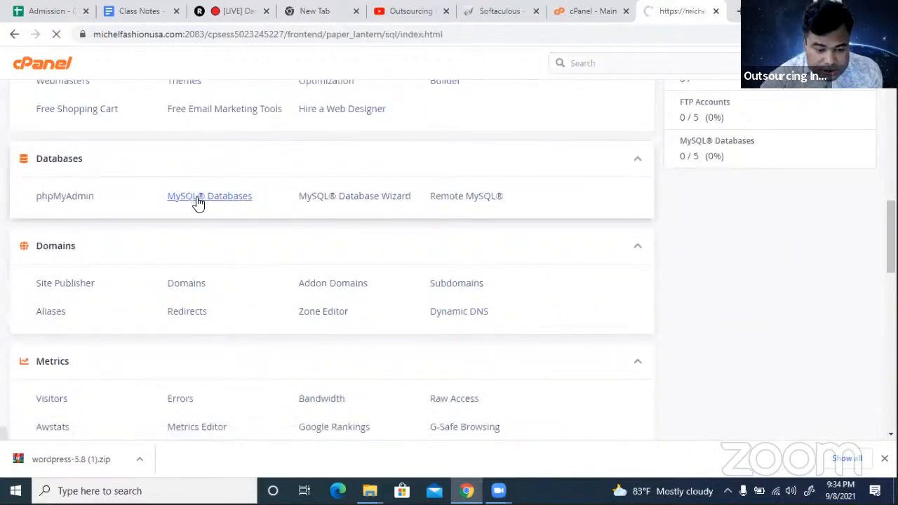
scroll(189, 277, "down", 5)
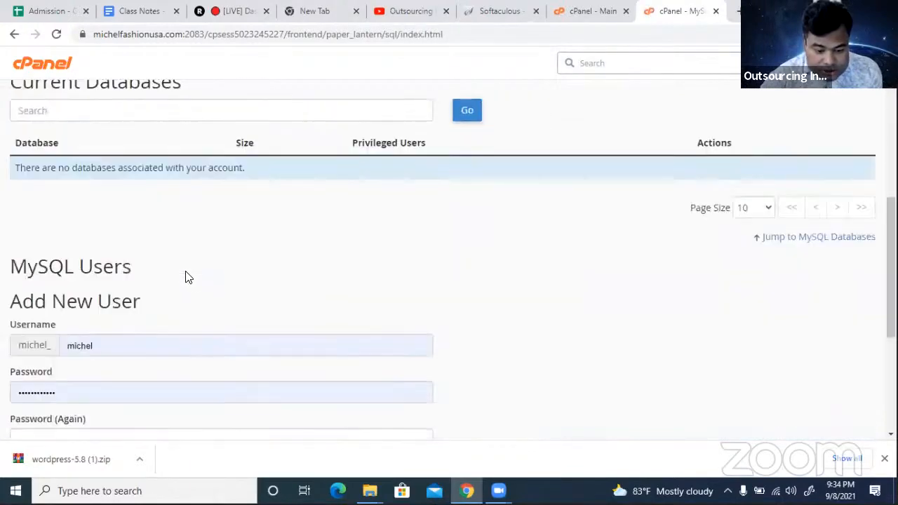
scroll(202, 286, "down", 3)
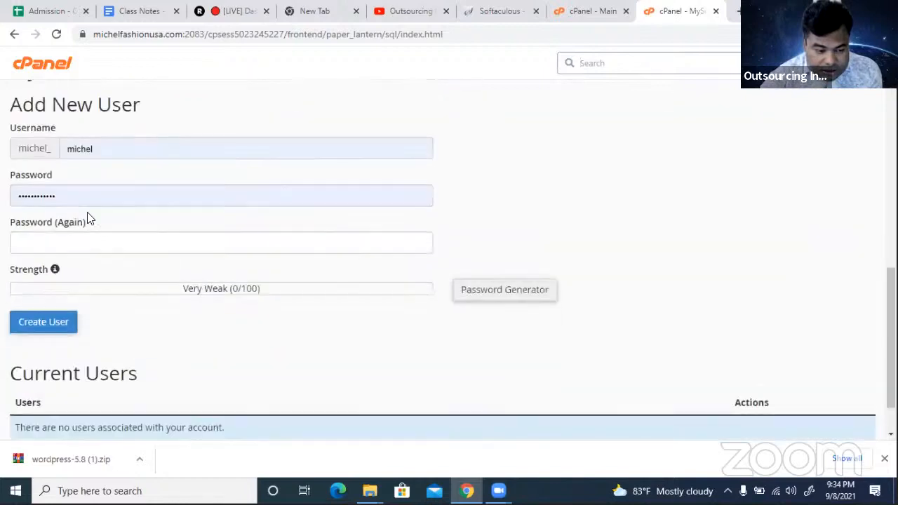
scroll(90, 320, "down", 1)
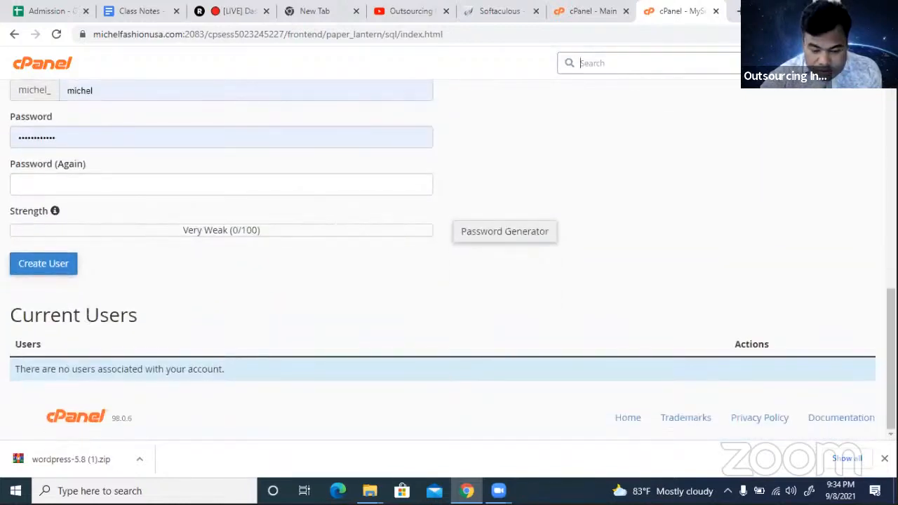
scroll(578, 134, "up", 1)
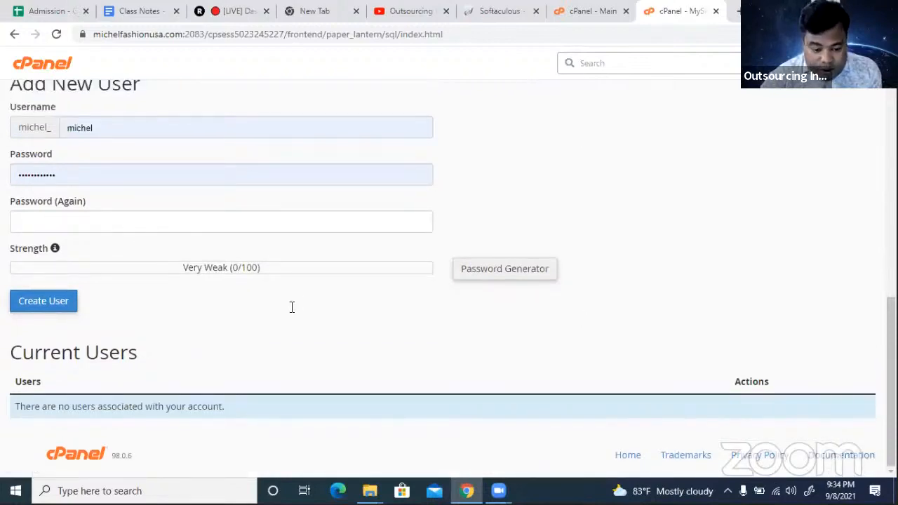
left_click(499, 11)
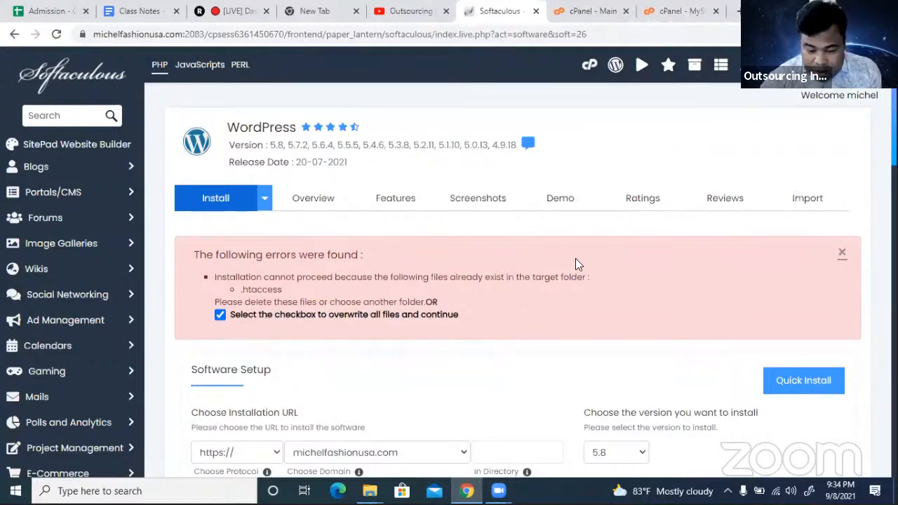
key("super+Down")
scroll(316, 347, "down", 5)
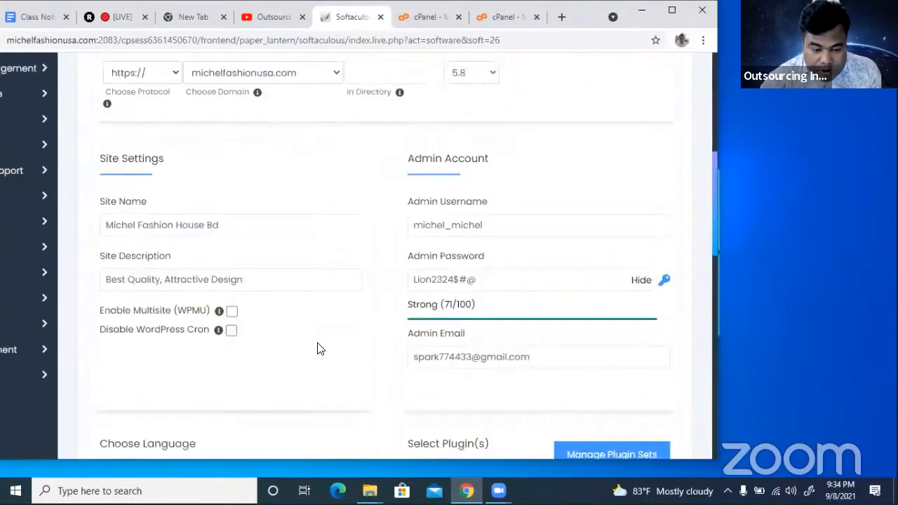
scroll(317, 348, "down", 10)
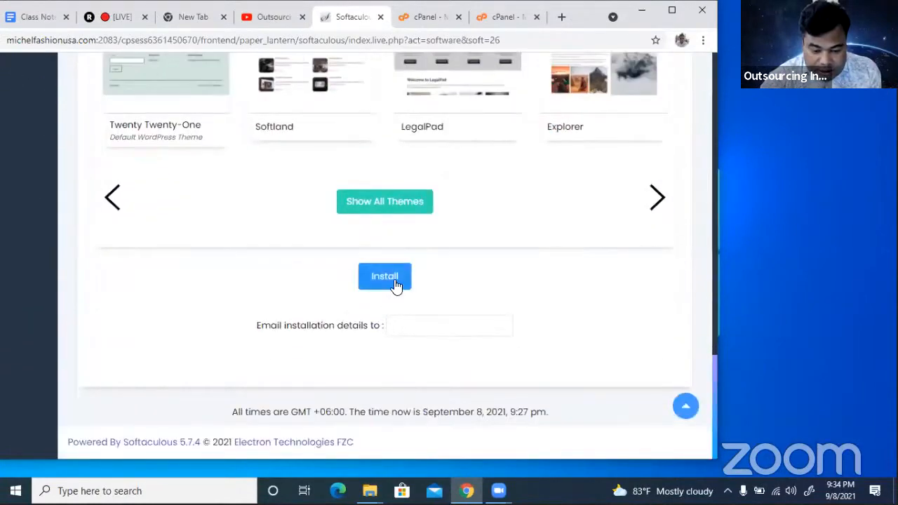
left_click(385, 277)
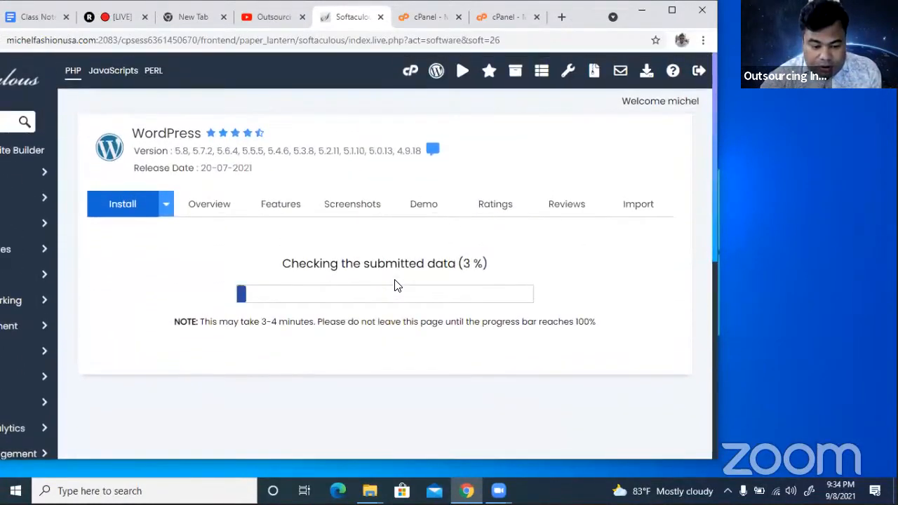
double_click(588, 17)
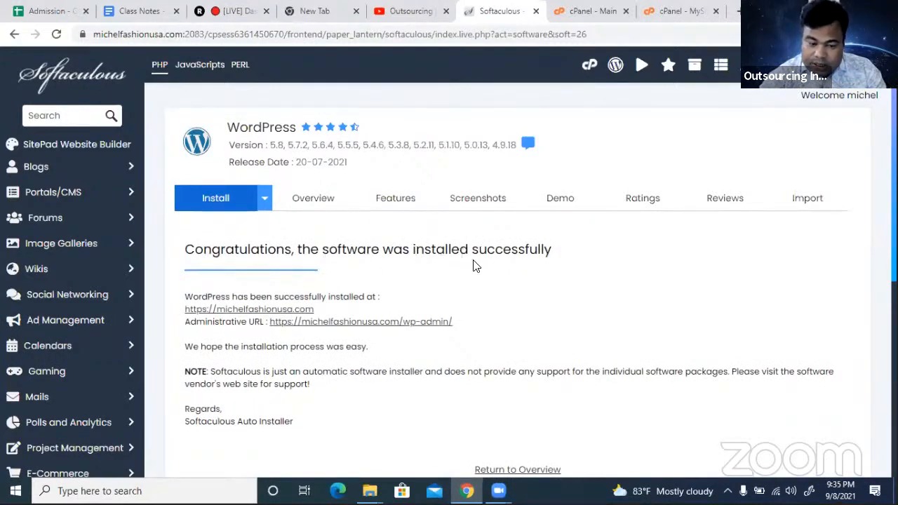
- Close the Softaculous tab and load michelfashionusa.com/wp-admin in a new tab
left_click(536, 11)
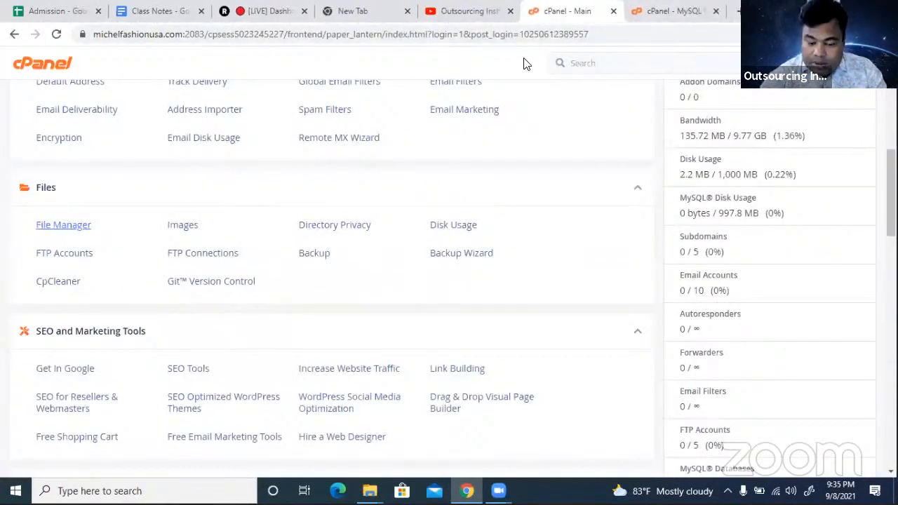
left_click(738, 11)
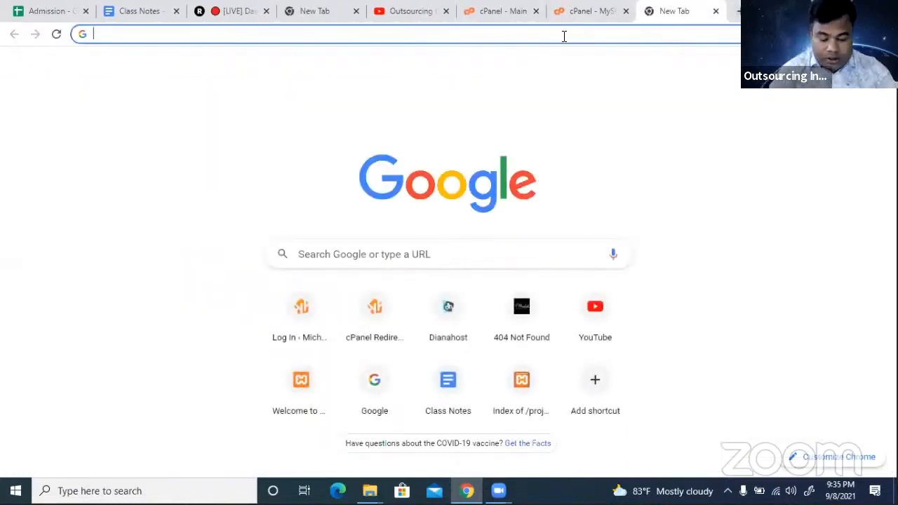
type("mi")
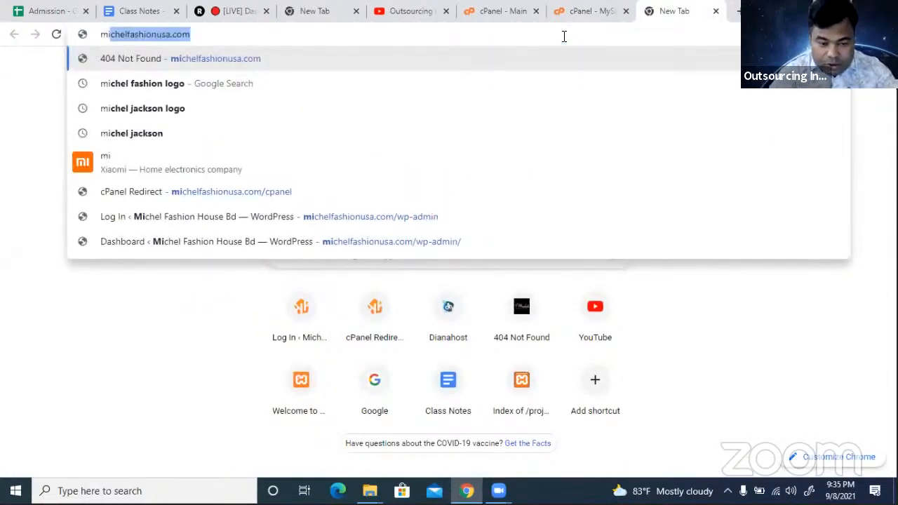
key("Right")
type("/u")
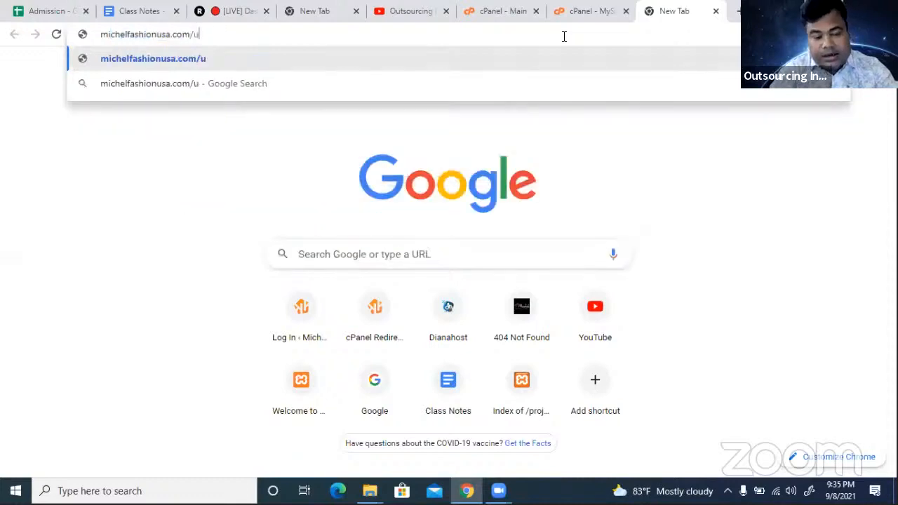
key("BackSpace")
type("wp-admin")
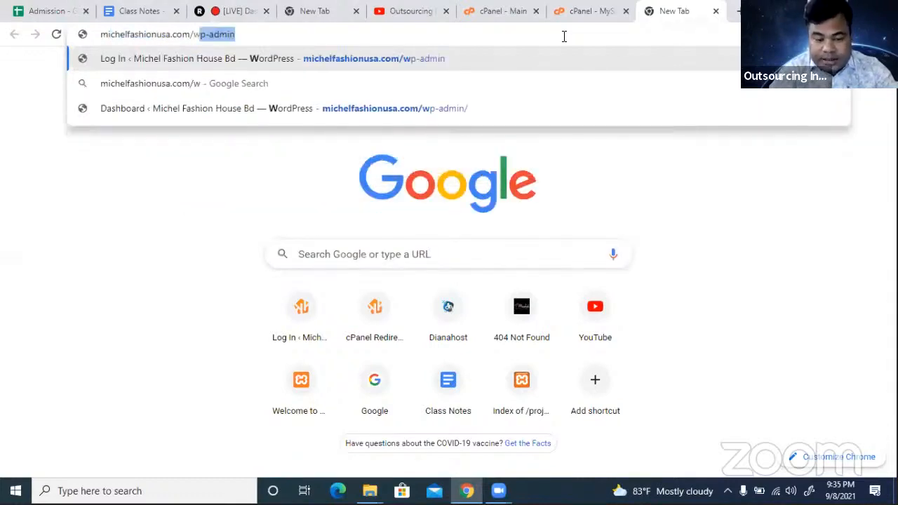
key("Return")
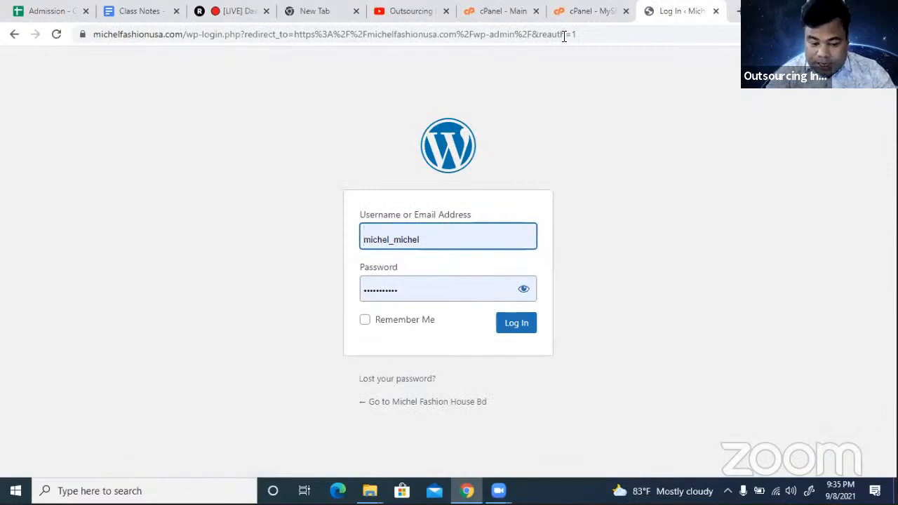
- Log in to WordPress admin with the saved credentials
left_click(460, 237)
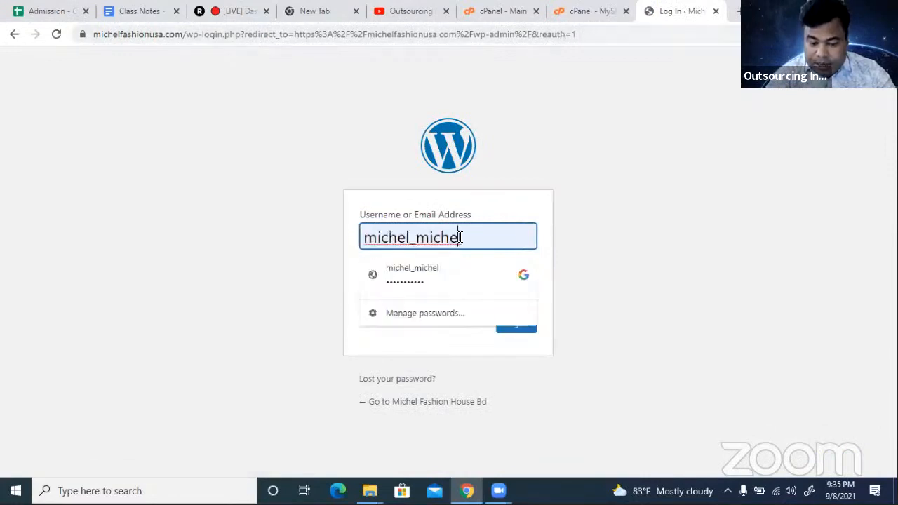
left_click(554, 220)
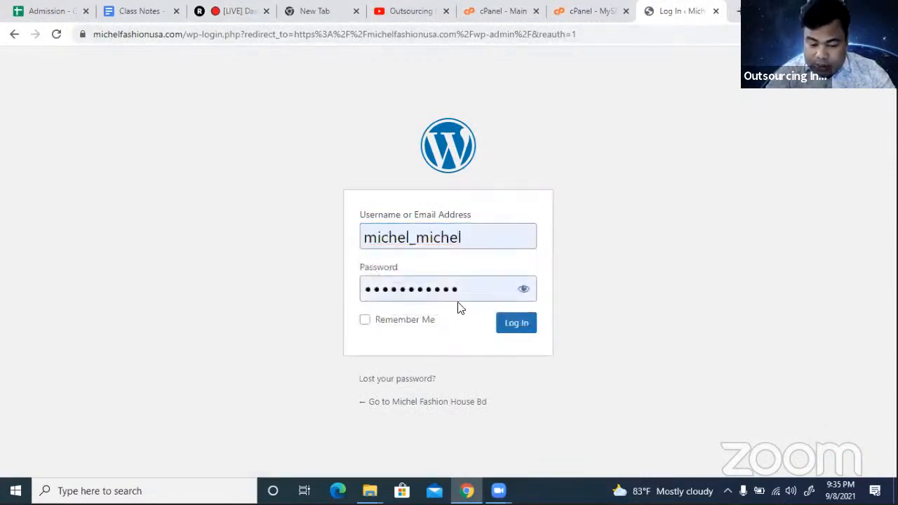
left_click(513, 327)
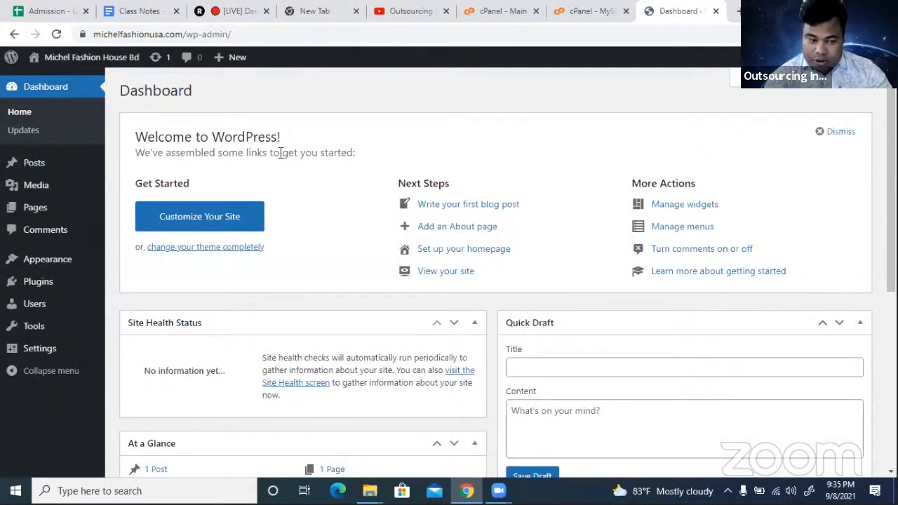
- Open the live site's Hello world! front page in a new tab via Visit Site
mouse_move(70, 59)
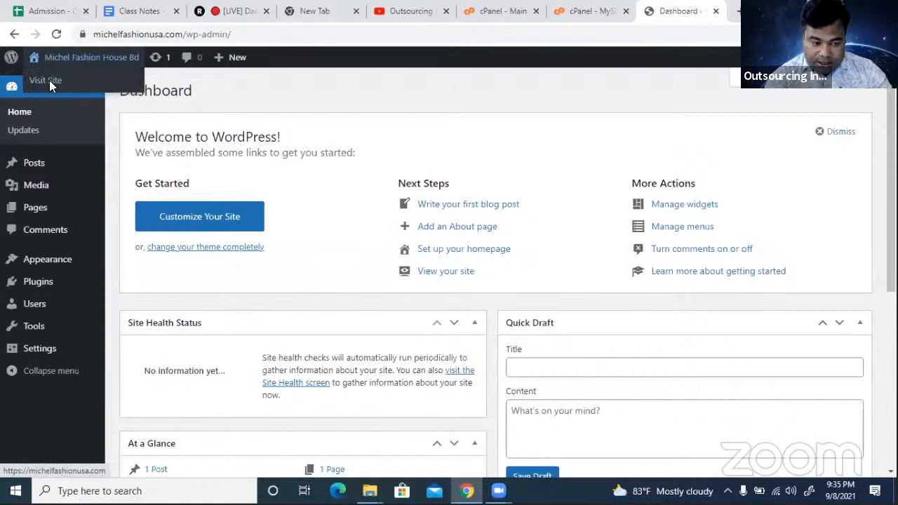
right_click(49, 82)
left_click(67, 91)
left_click(665, 10)
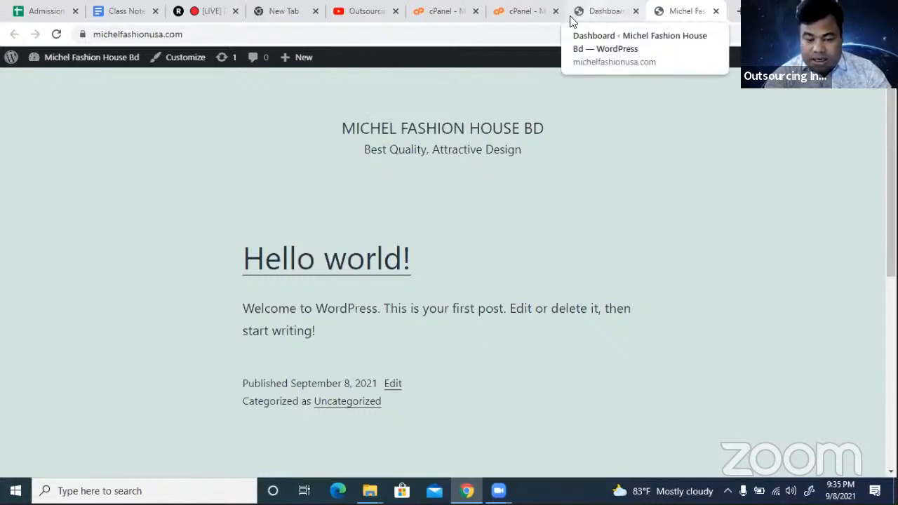
left_click(510, 16)
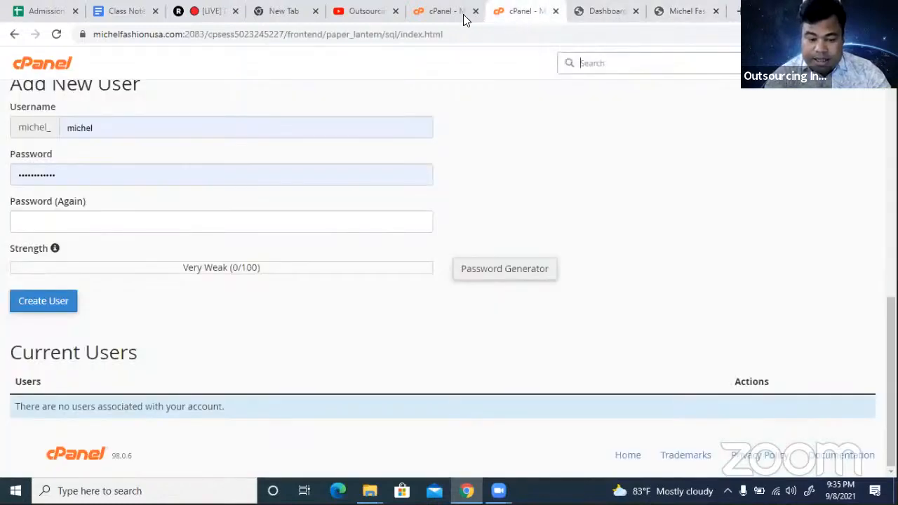
- Switch to the first cPanel tab and reload its home dashboard
left_click(439, 12)
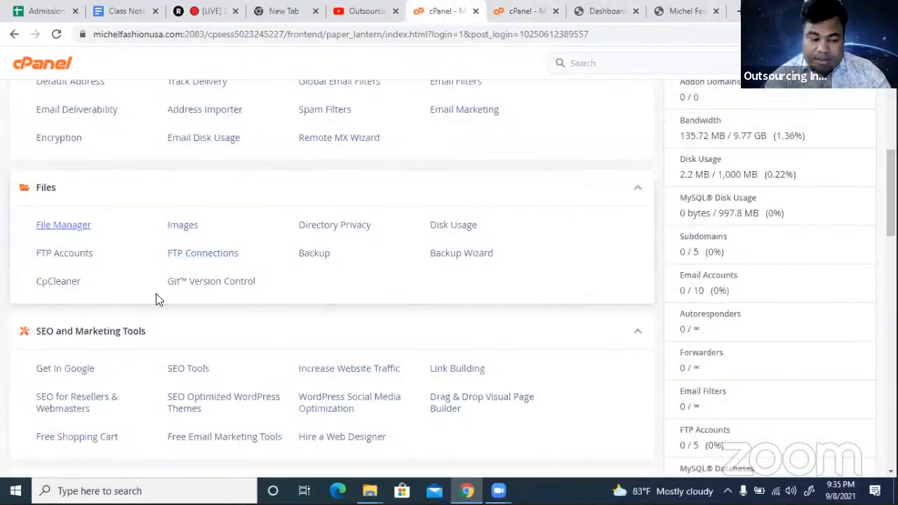
key("F5")
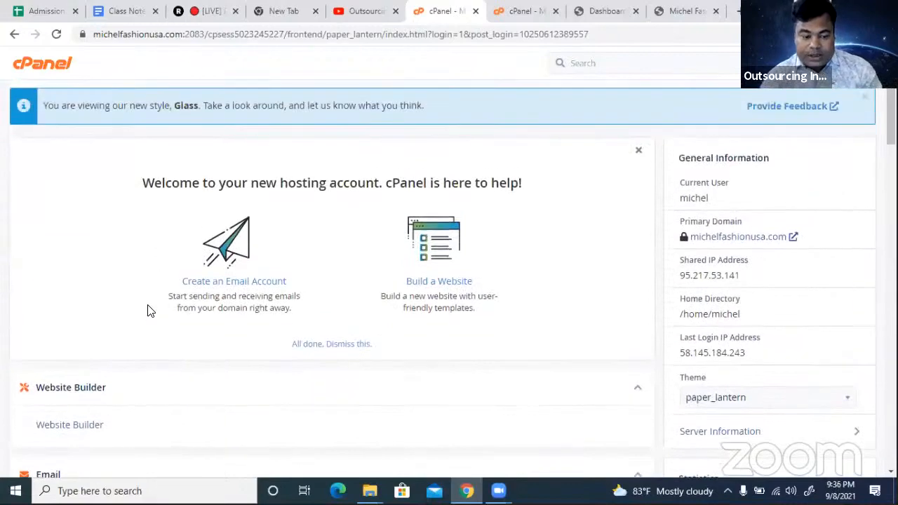
left_click(43, 70)
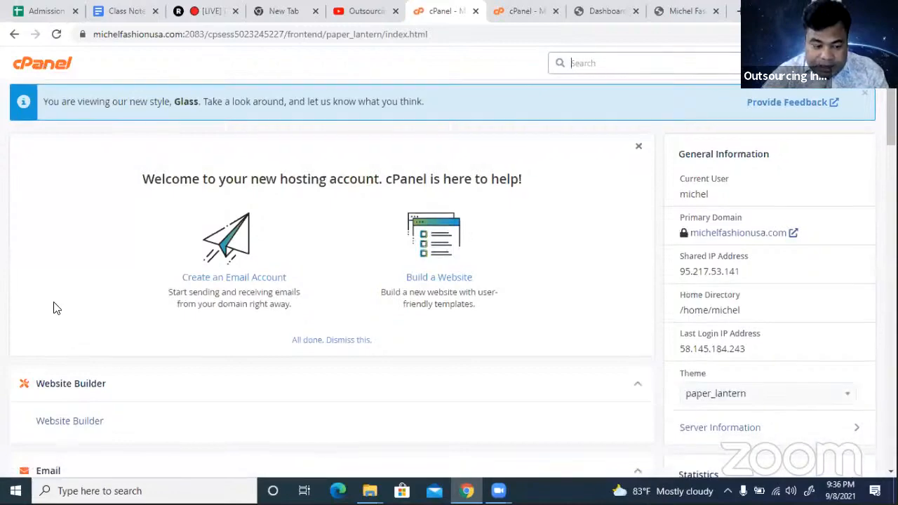
scroll(56, 308, "down", 20)
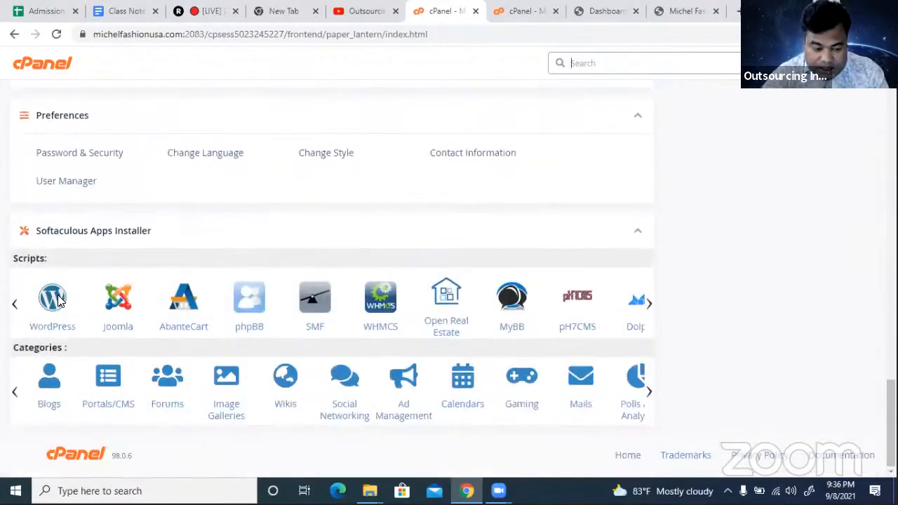
- Open Softaculous's WordPress Install form and clear 'wp' from the In Directory field
left_click(51, 300)
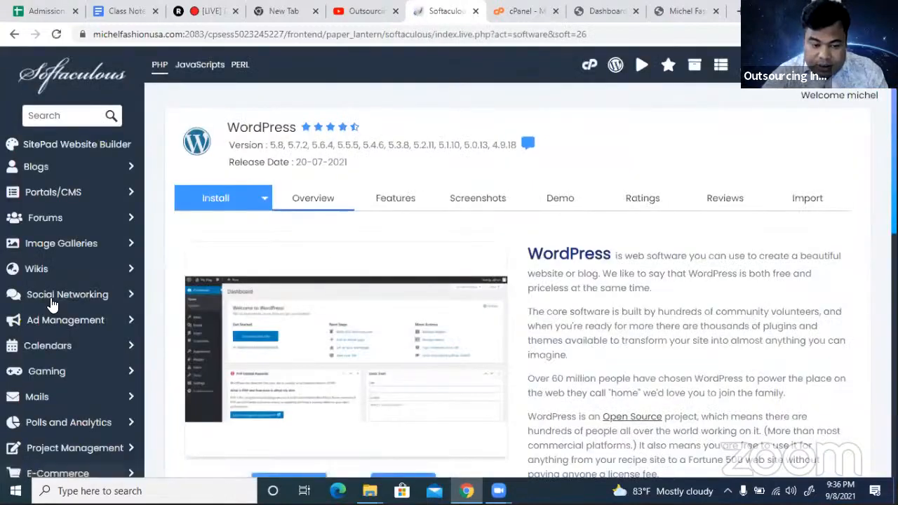
left_click(219, 200)
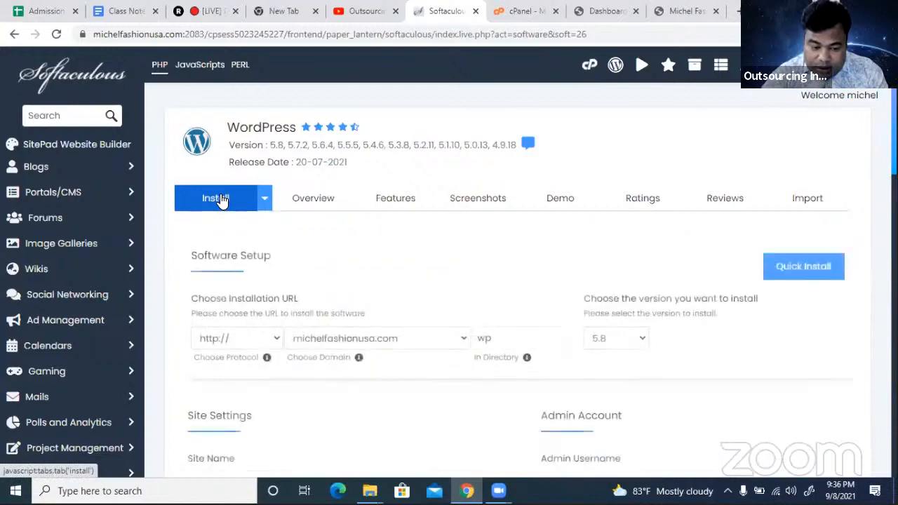
scroll(314, 338, "down", 3)
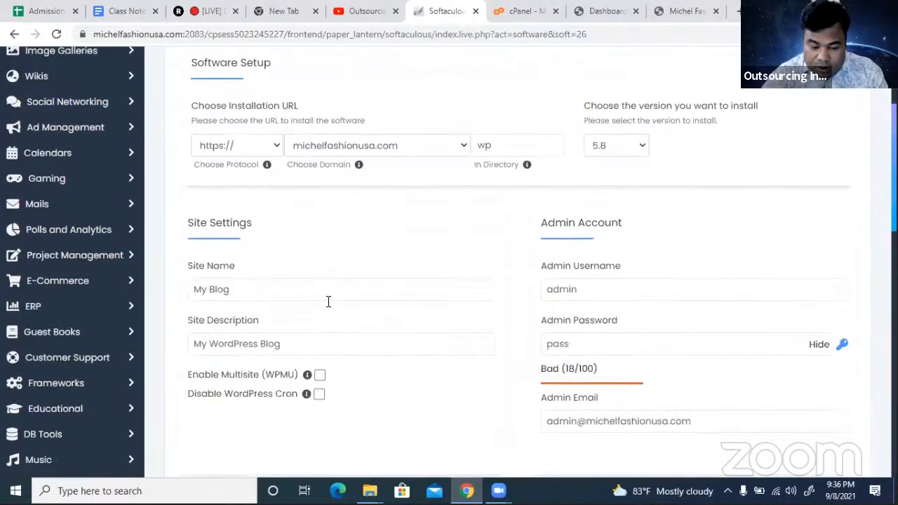
left_click(499, 144)
left_click_drag(505, 140, 474, 140)
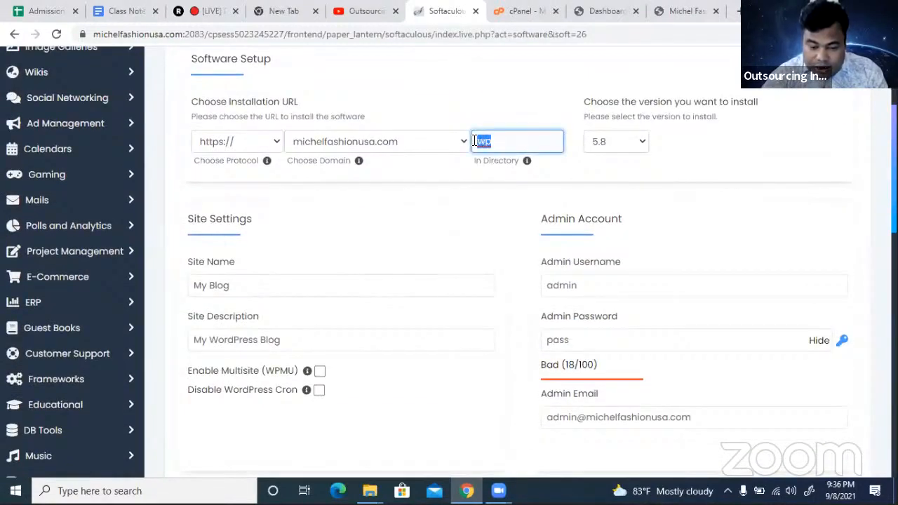
key("BackSpace")
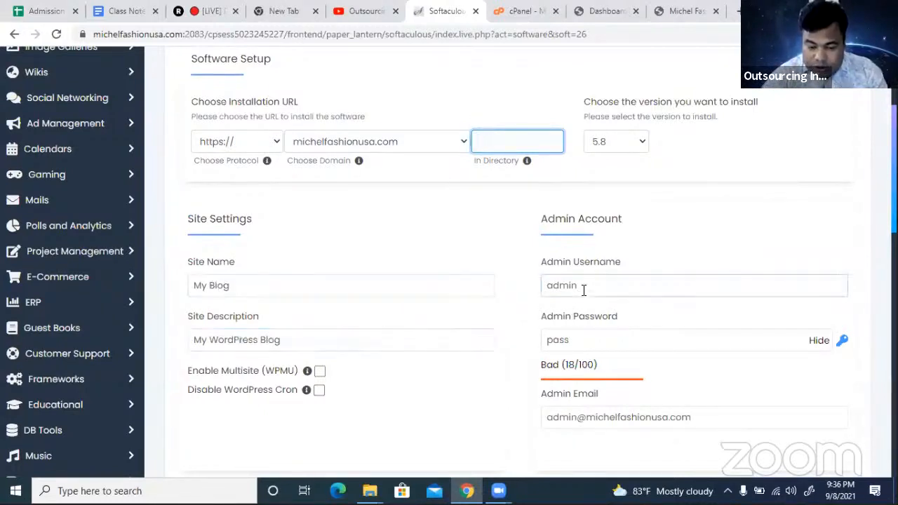
- Review Advanced Options (database wp592, prefix wp3a_) and scroll down to the Install button
scroll(589, 336, "down", 3)
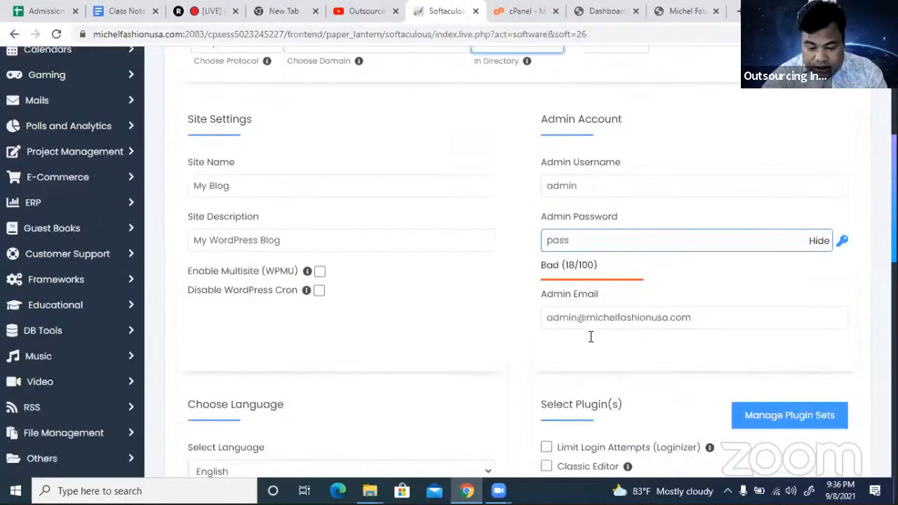
scroll(344, 331, "down", 3)
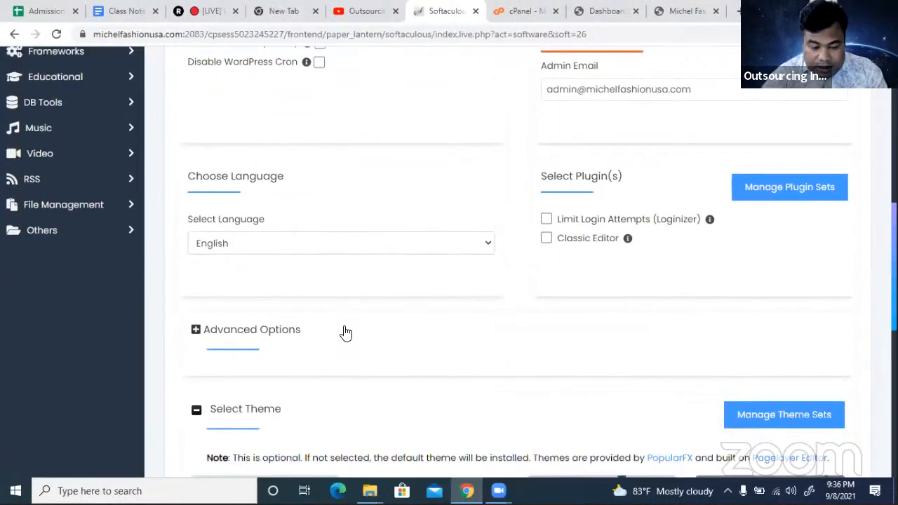
left_click(197, 264)
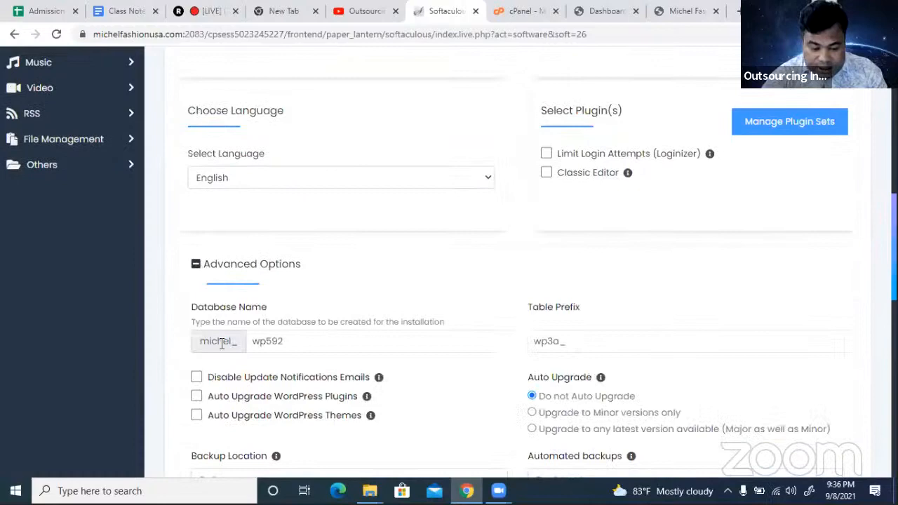
left_click(287, 343)
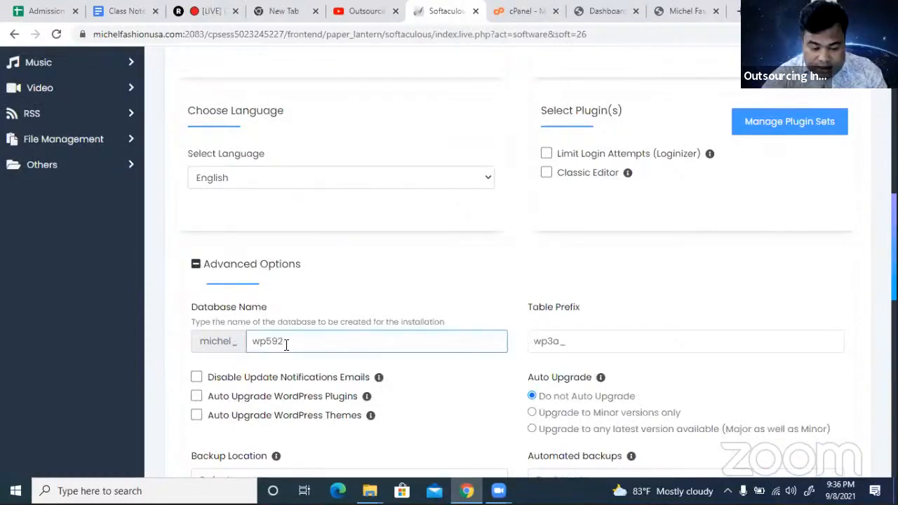
left_click(195, 266)
scroll(323, 292, "down", 6)
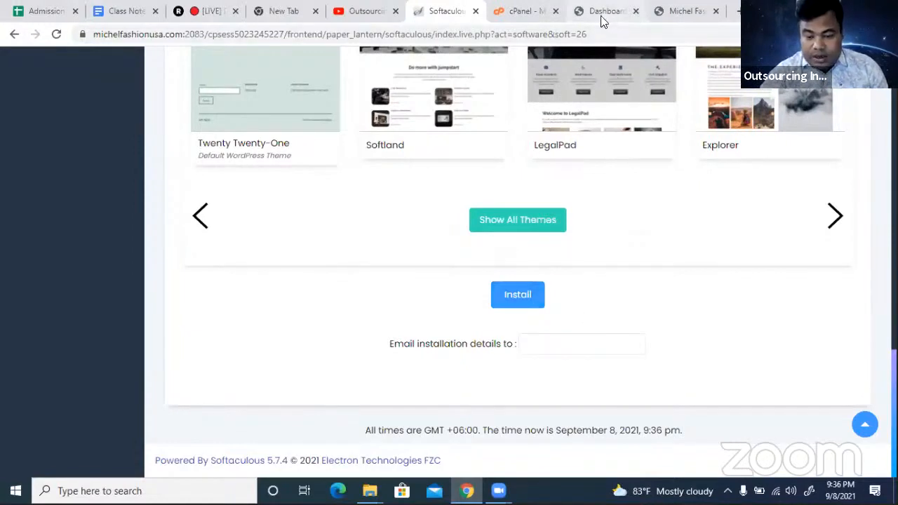
- Look through the open tabs, then close the Dashboard, Michel site and extra blank tabs
left_click(738, 11)
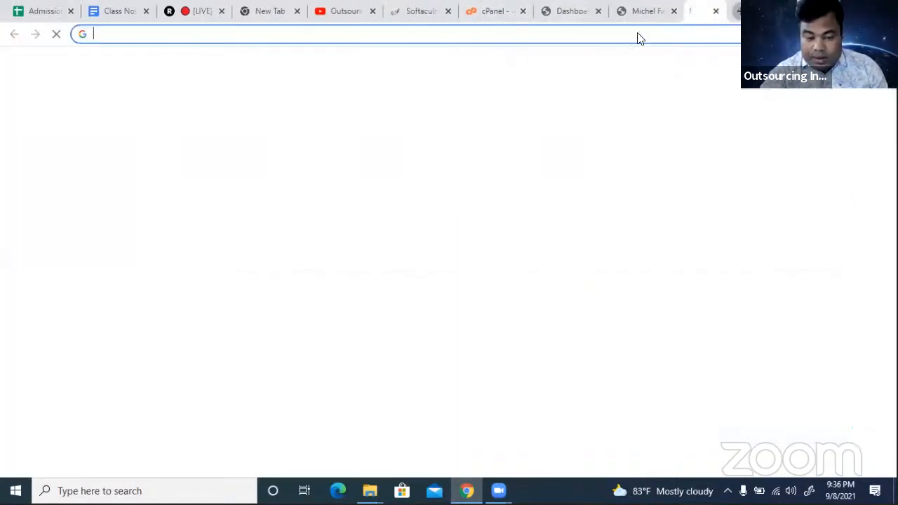
left_click(532, 15)
left_click(477, 13)
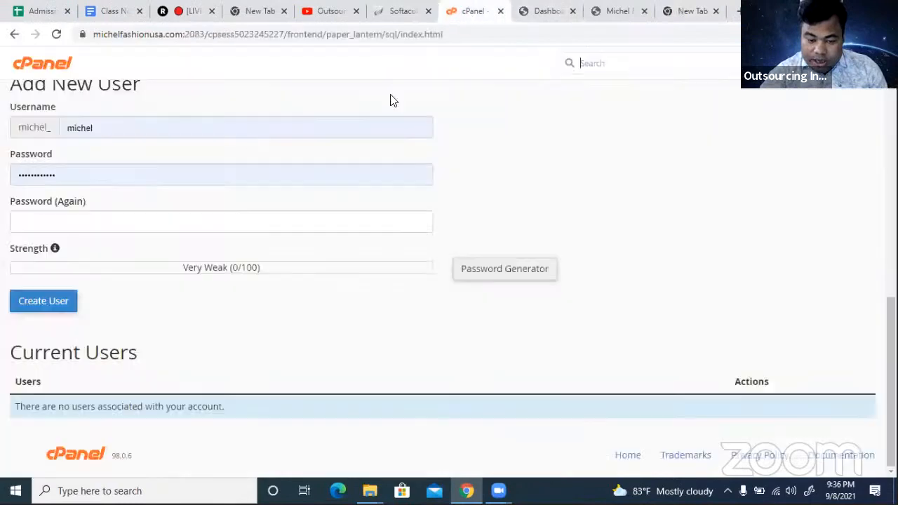
left_click(528, 14)
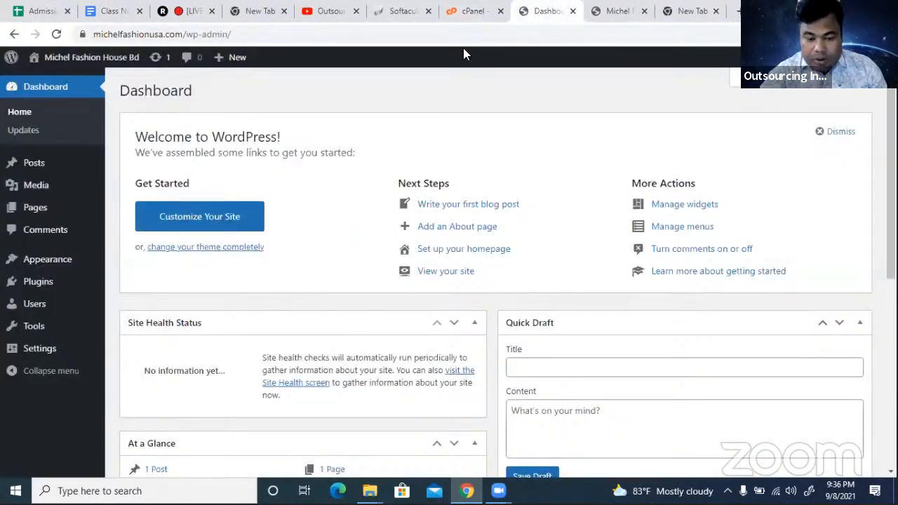
left_click(472, 12)
left_click(397, 14)
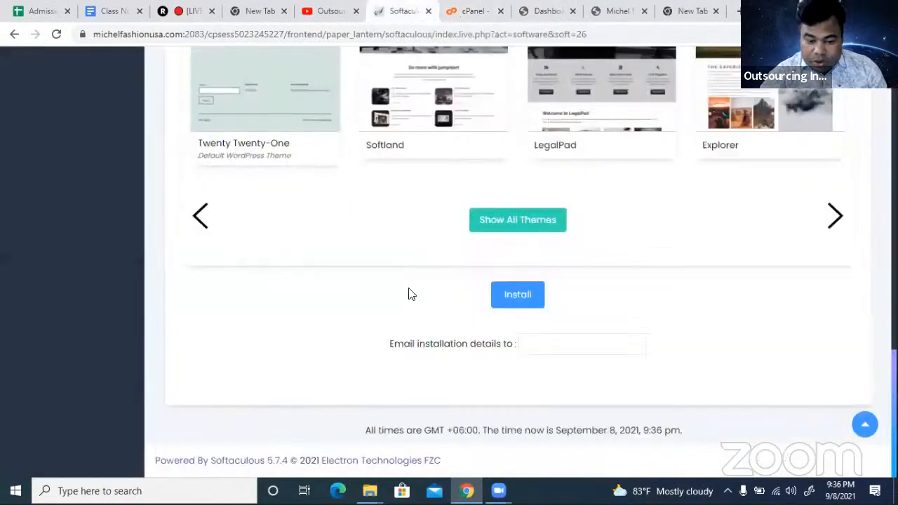
scroll(459, 277, "up", 2)
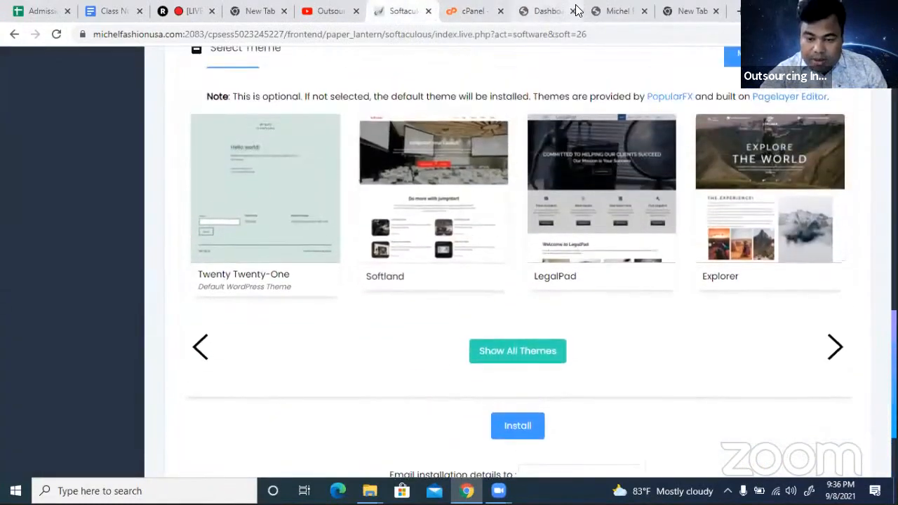
left_click(573, 11)
left_click(573, 11)
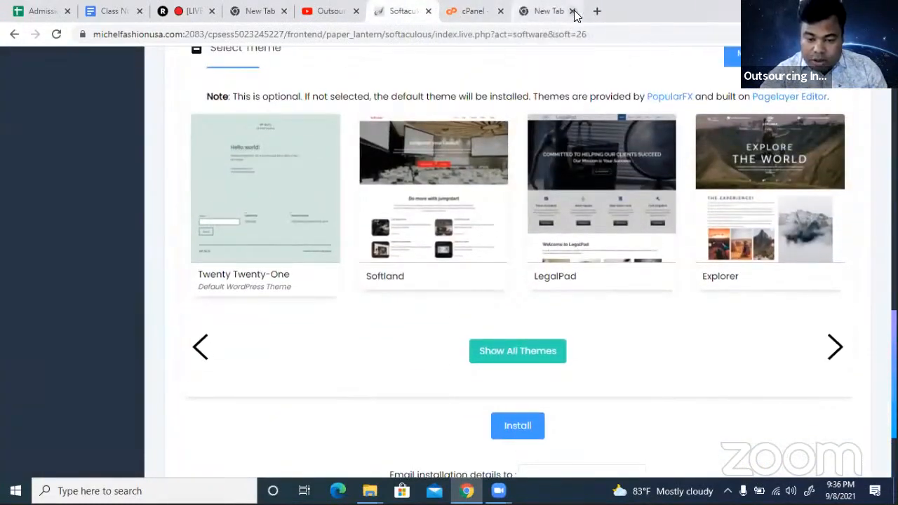
left_click(574, 12)
- Open michelfashionusa.com/wp-admin in a fresh tab to show the WordPress Dashboard
left_click(596, 11)
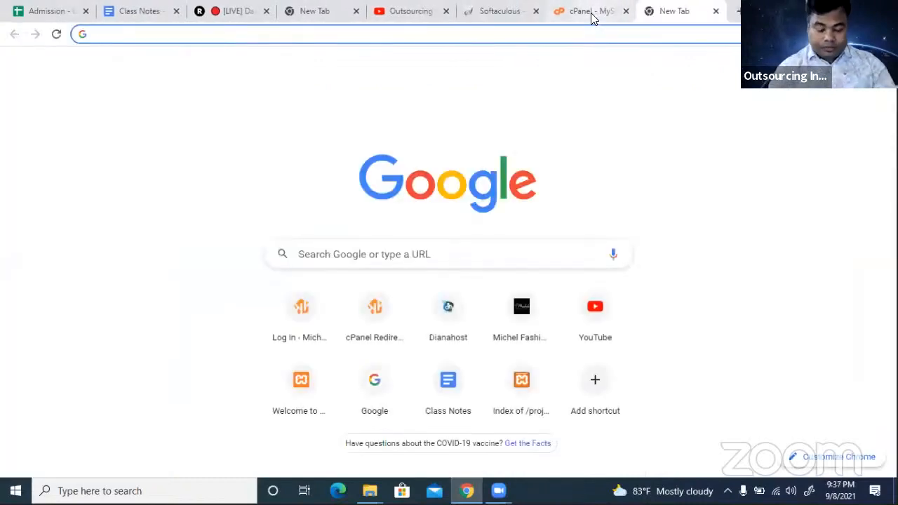
type("lo")
key("BackSpace")
key("BackSpace")
key("BackSpace")
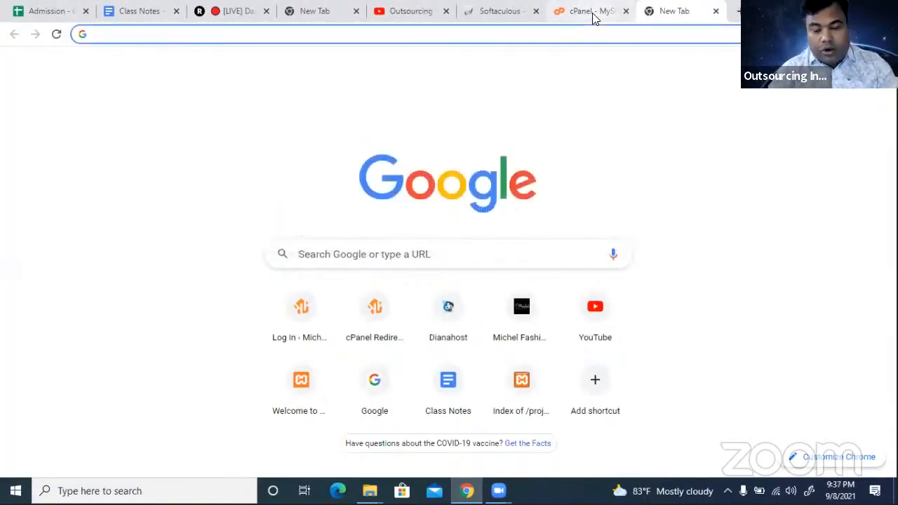
type("michelfashionusa.com")
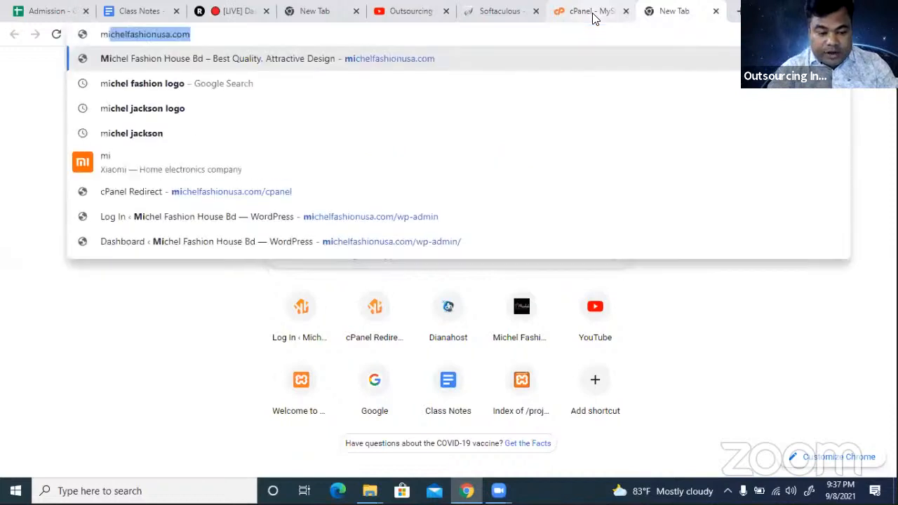
key("Right")
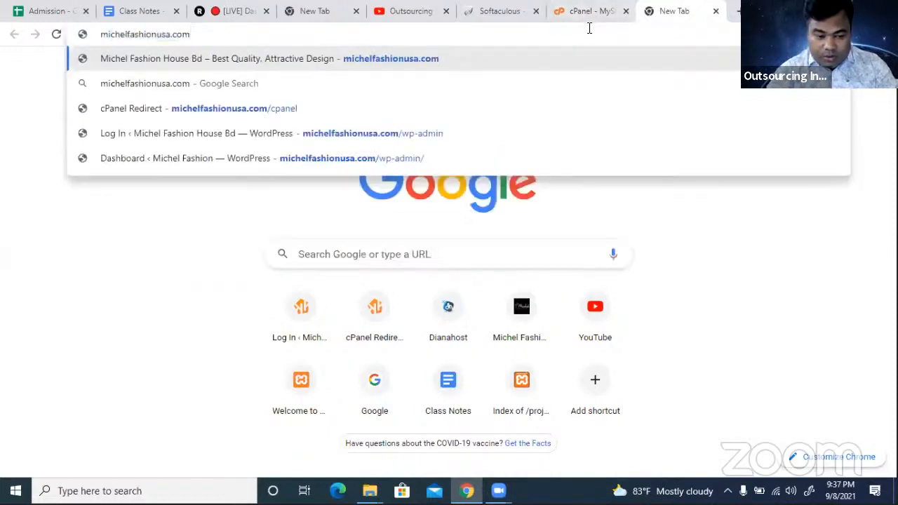
type("/w")
key("Return")
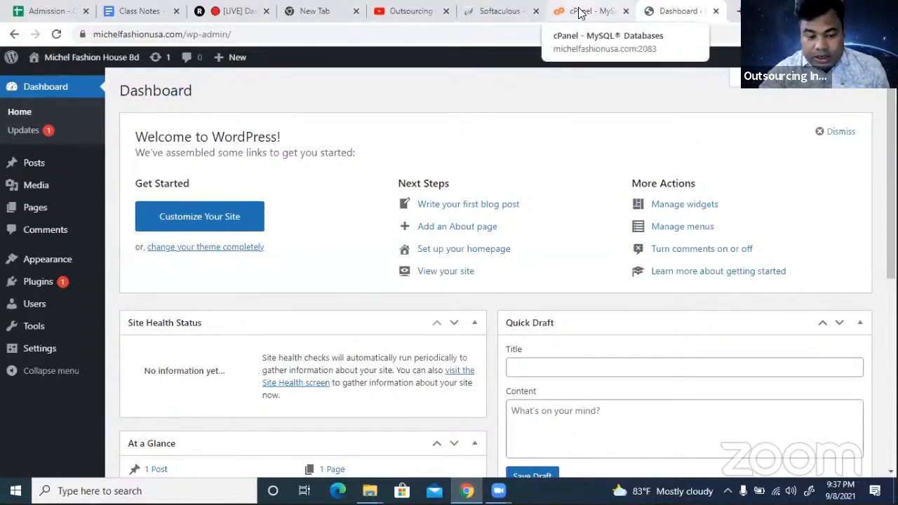
- Close the Softaculous install and WordPress Dashboard tabs, then return to the cPanel home page
left_click(509, 36)
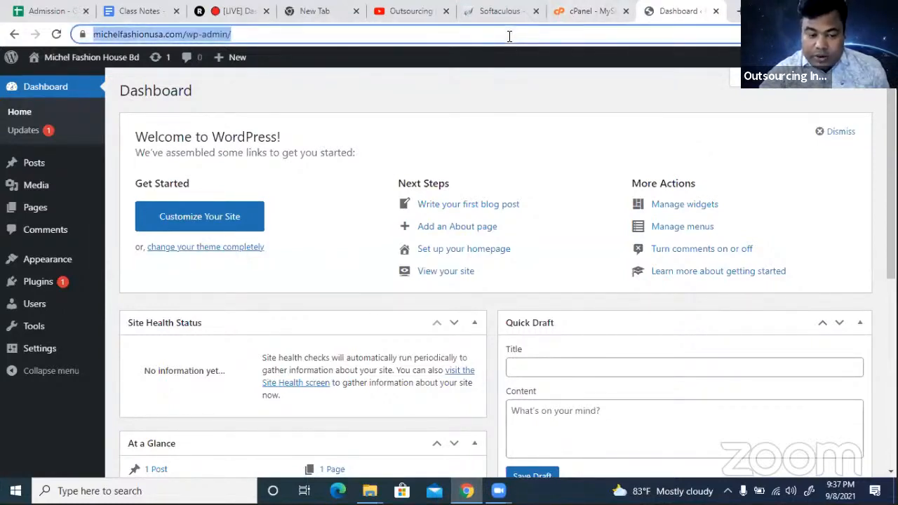
left_click(570, 13)
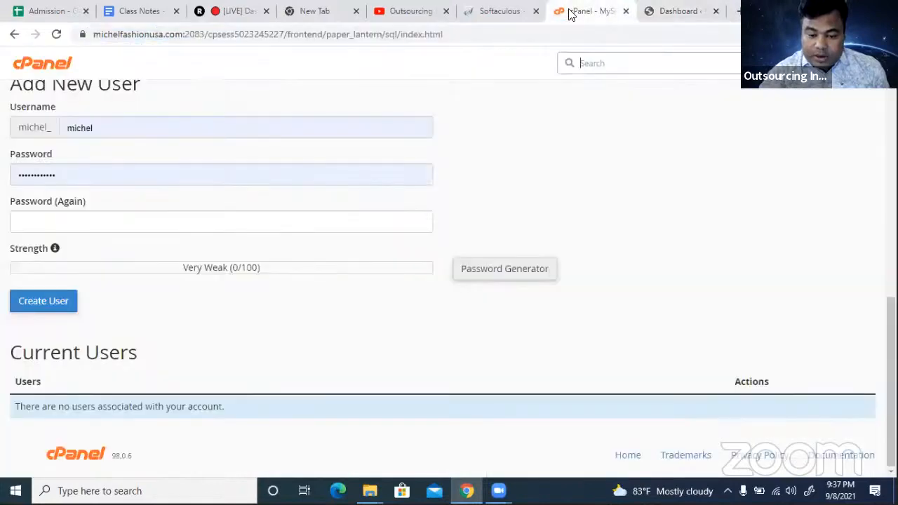
scroll(491, 145, "up", 5)
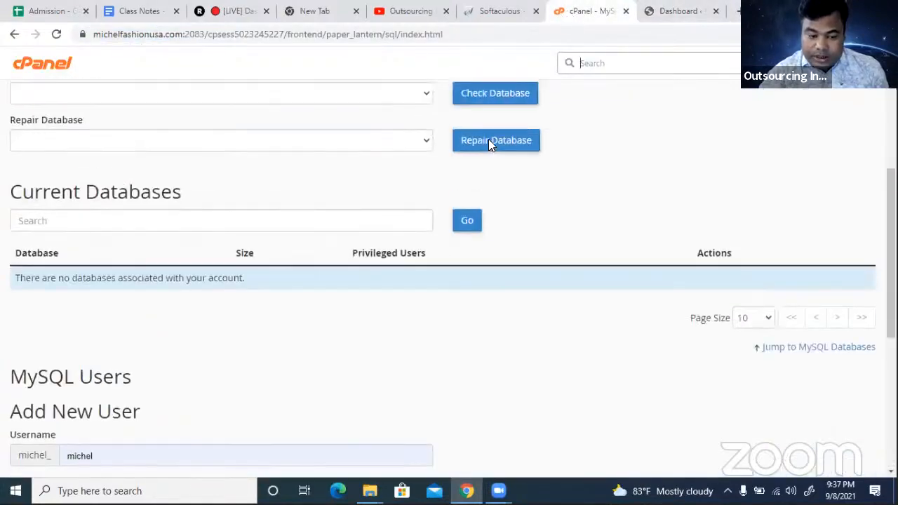
left_click(475, 12)
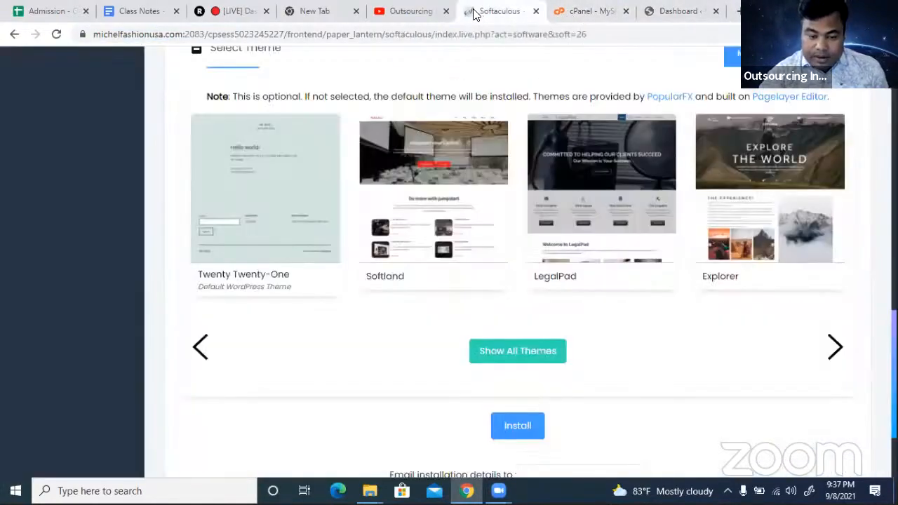
left_click(536, 12)
left_click(582, 13)
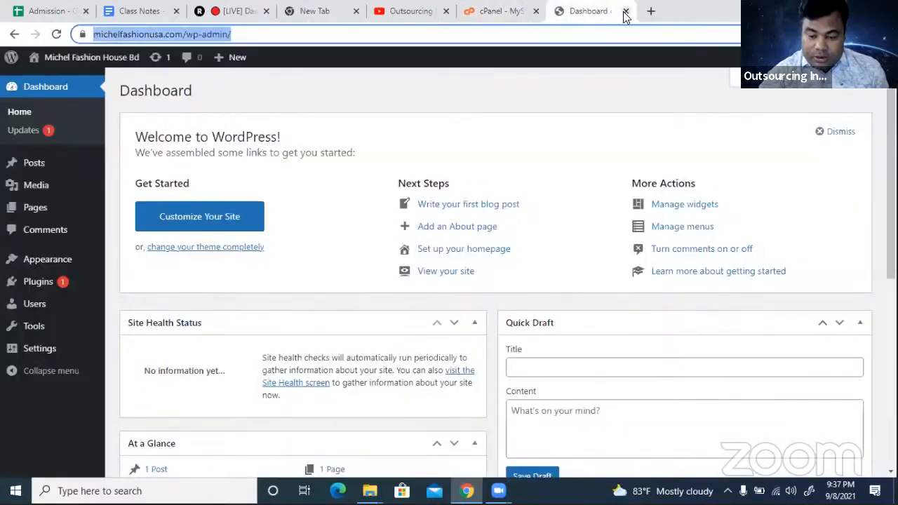
left_click(625, 11)
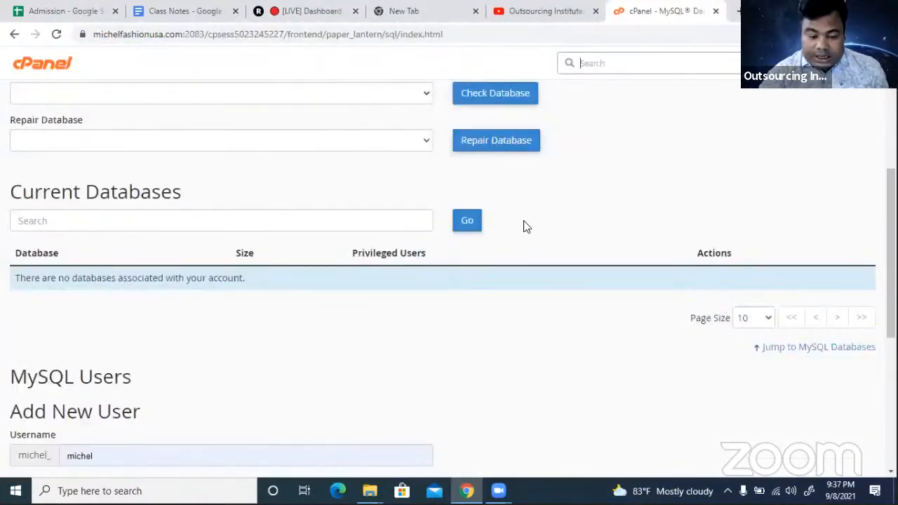
scroll(526, 226, "up", 4)
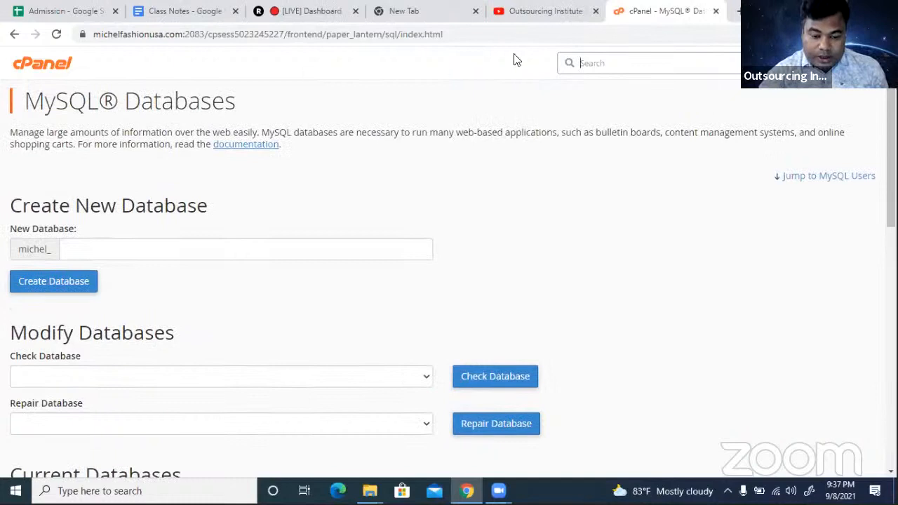
left_click(42, 72)
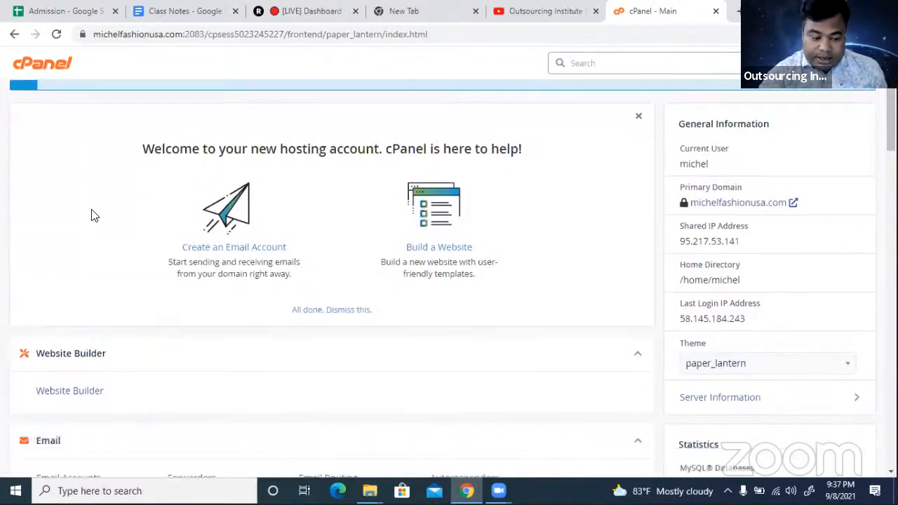
- Open WordPress under Softaculous Apps Installer, then go to the Softaculous home page showing 1 installation
scroll(94, 215, "down", 18)
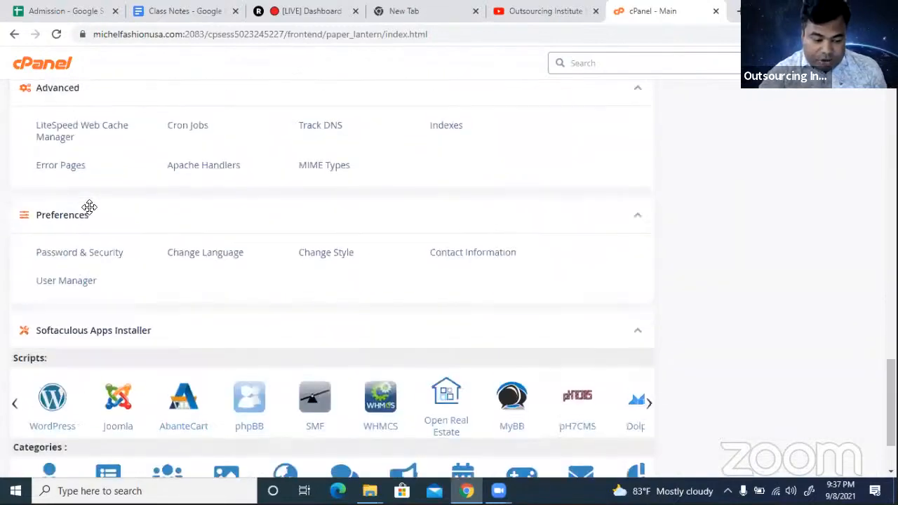
scroll(77, 252, "down", 3)
left_click(52, 299)
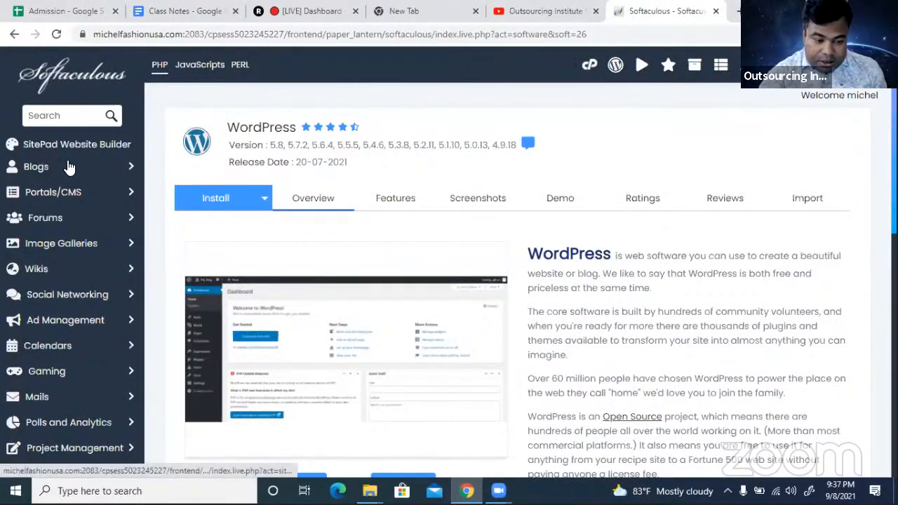
left_click(87, 81)
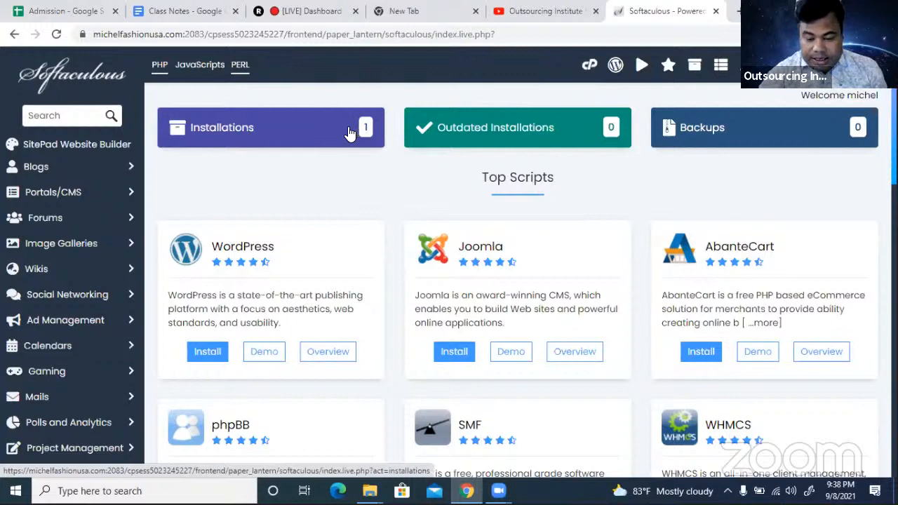
- From Installations, remove the michelfashionusa.com WordPress installation and confirm the irreversible removal
left_click(243, 135)
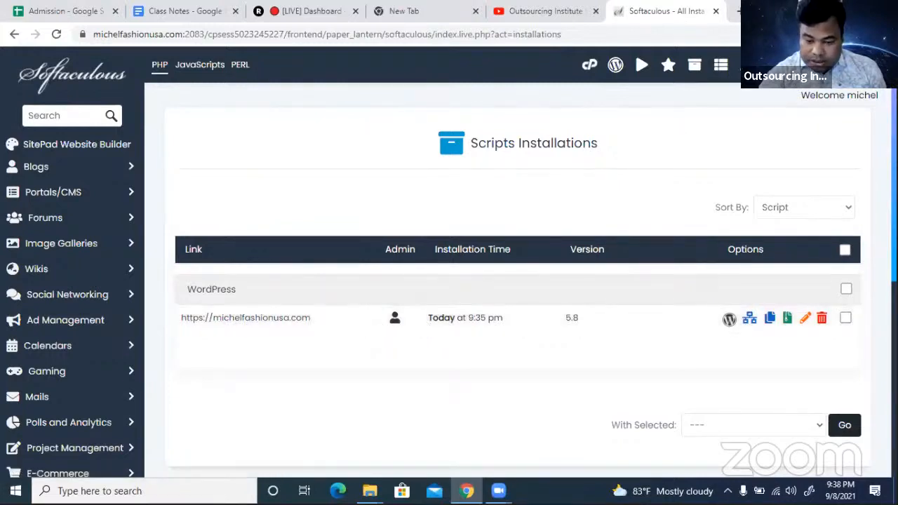
left_click(851, 11)
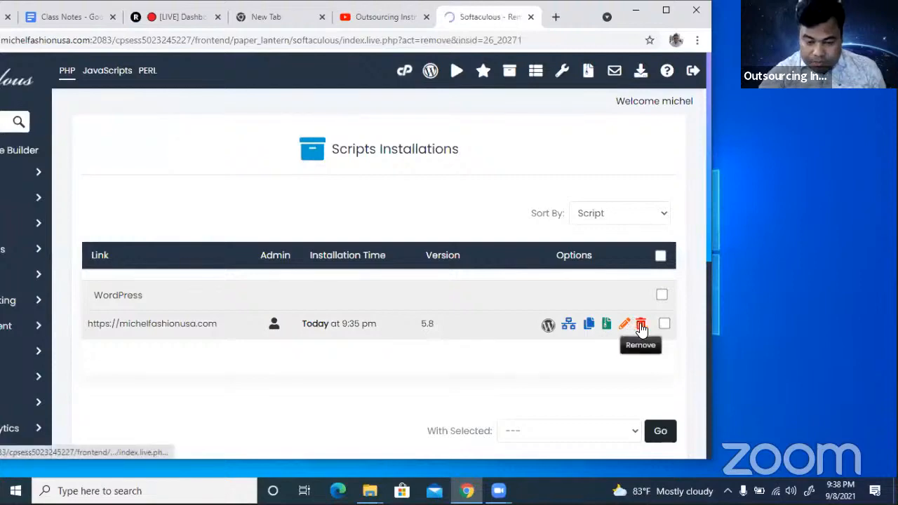
scroll(292, 330, "down", 5)
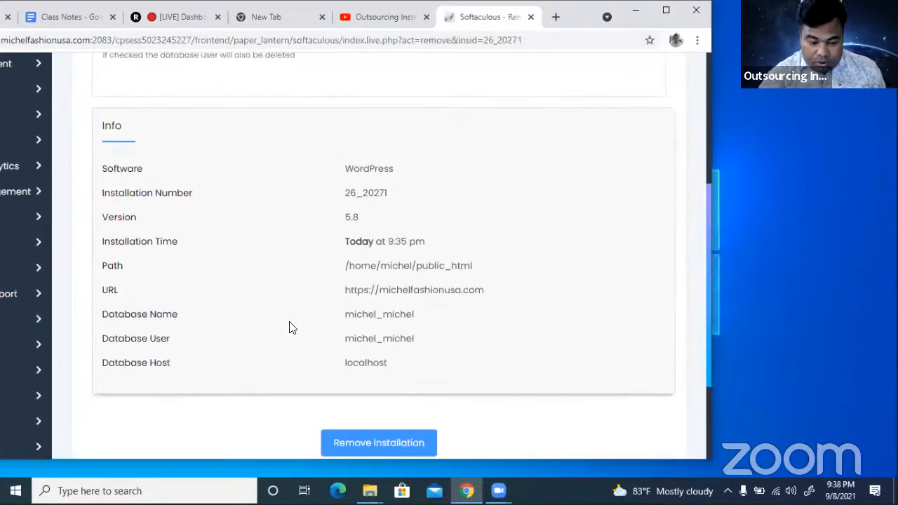
left_click(367, 306)
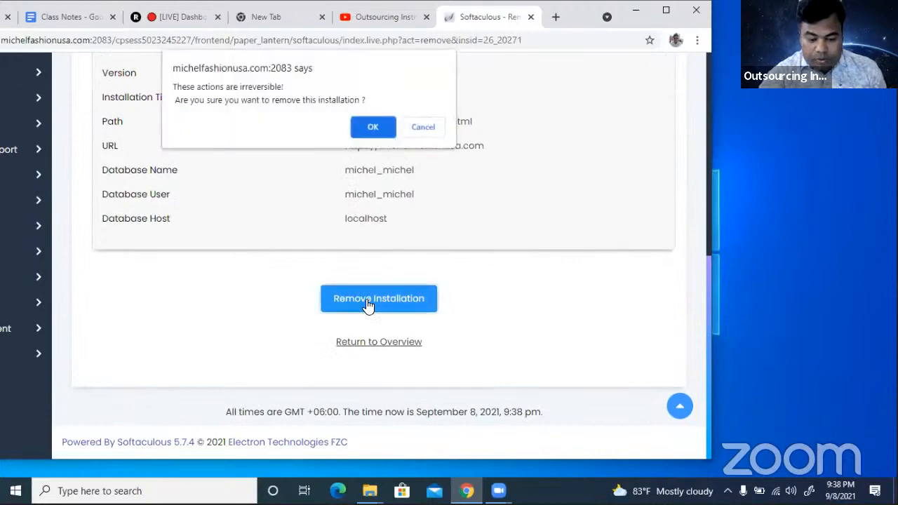
left_click(372, 126)
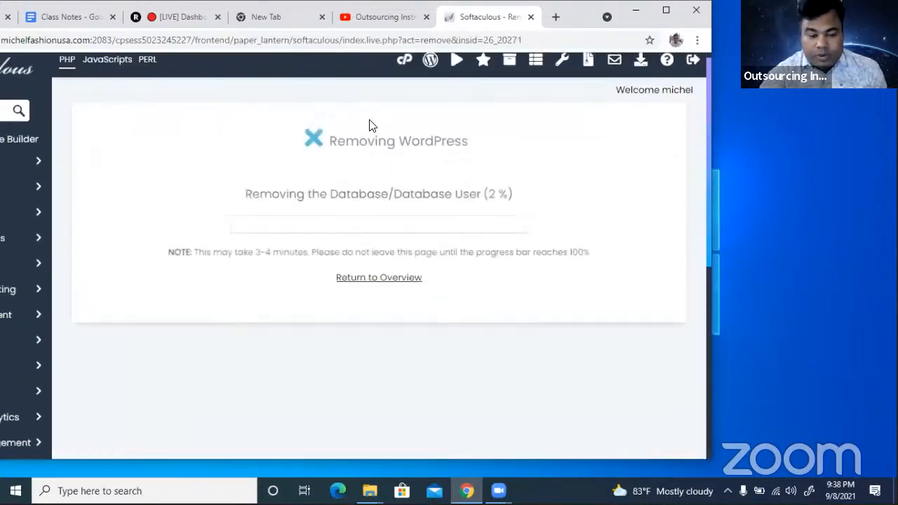
- Maximise the browser and wait until Softaculous reports the installation removed successfully
double_click(571, 18)
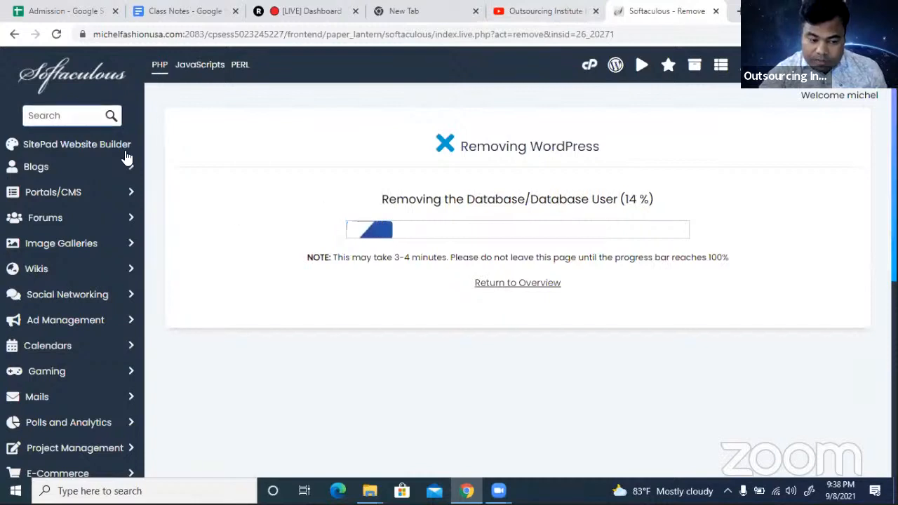
left_click(71, 82)
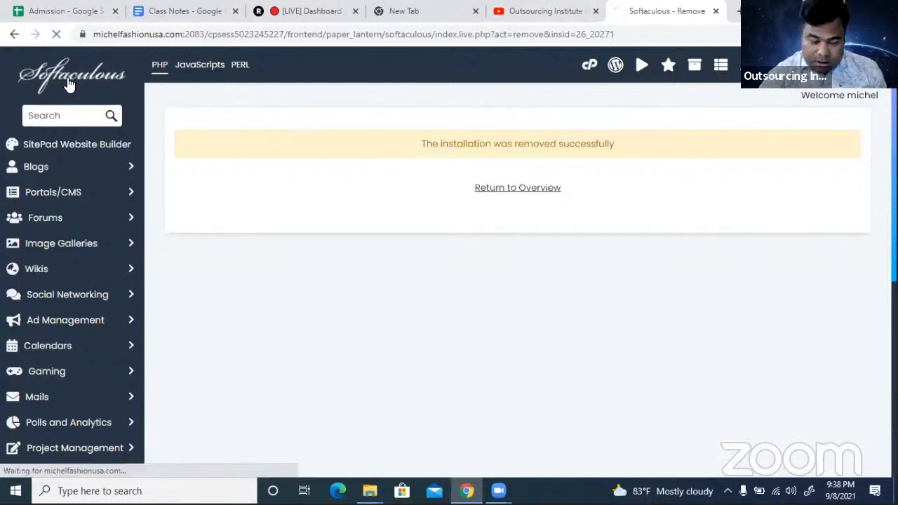